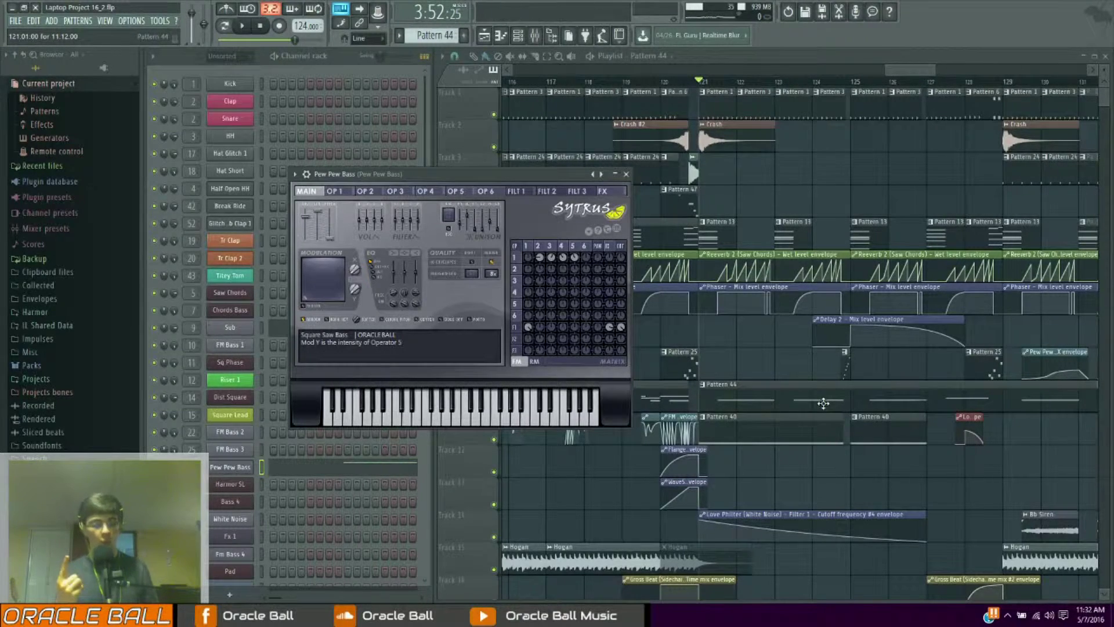
Play the song from bar 121 to audition the Pew Pew Bass section, selecting its Pattern 44 and envelope clips in the playlist
key(space)
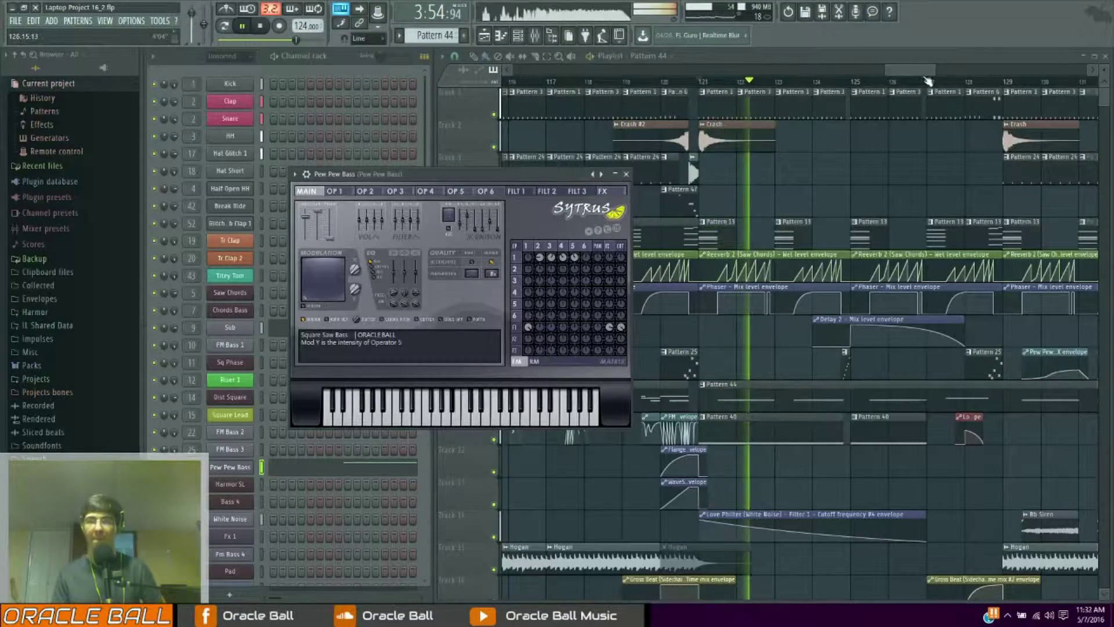
drag(916, 73, 938, 80)
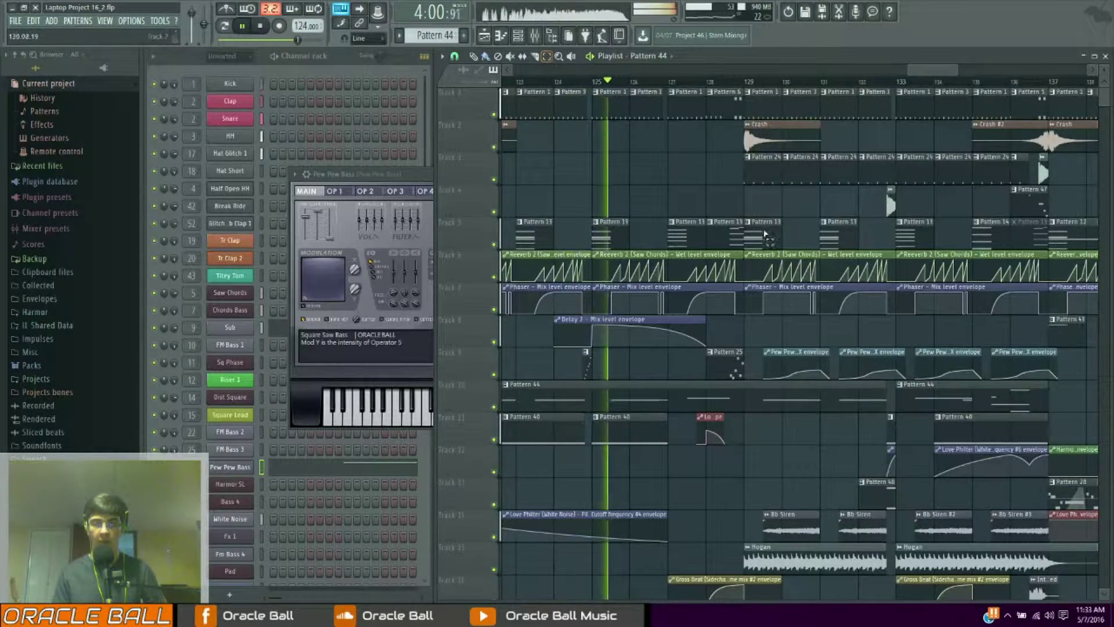
drag(769, 348, 1015, 409)
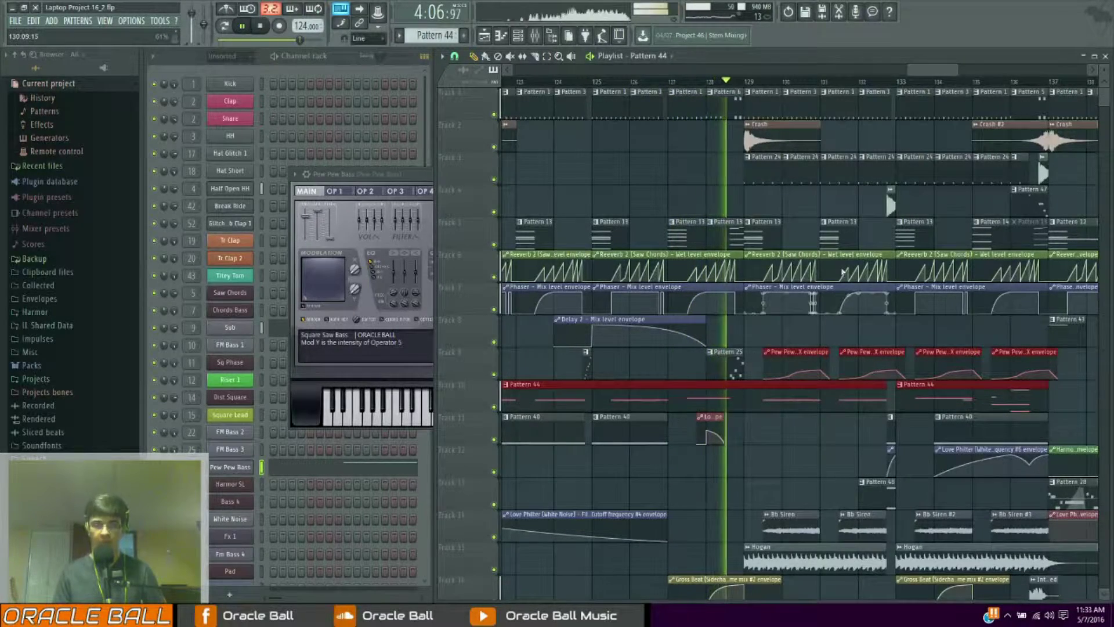
click(409, 178)
drag(410, 178, 432, 179)
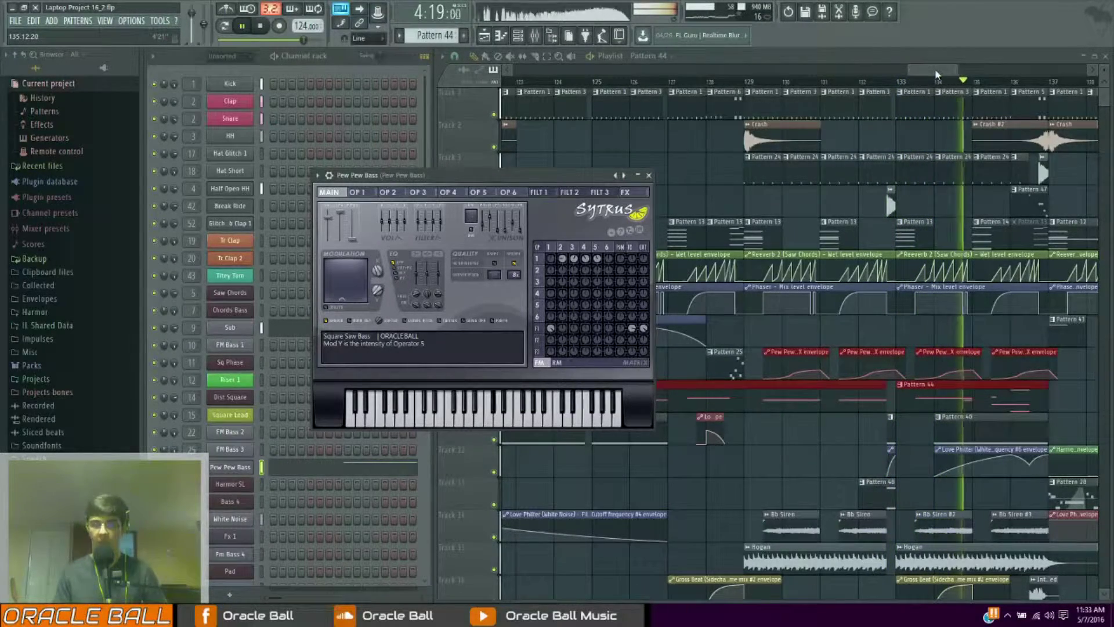
drag(935, 69, 959, 69)
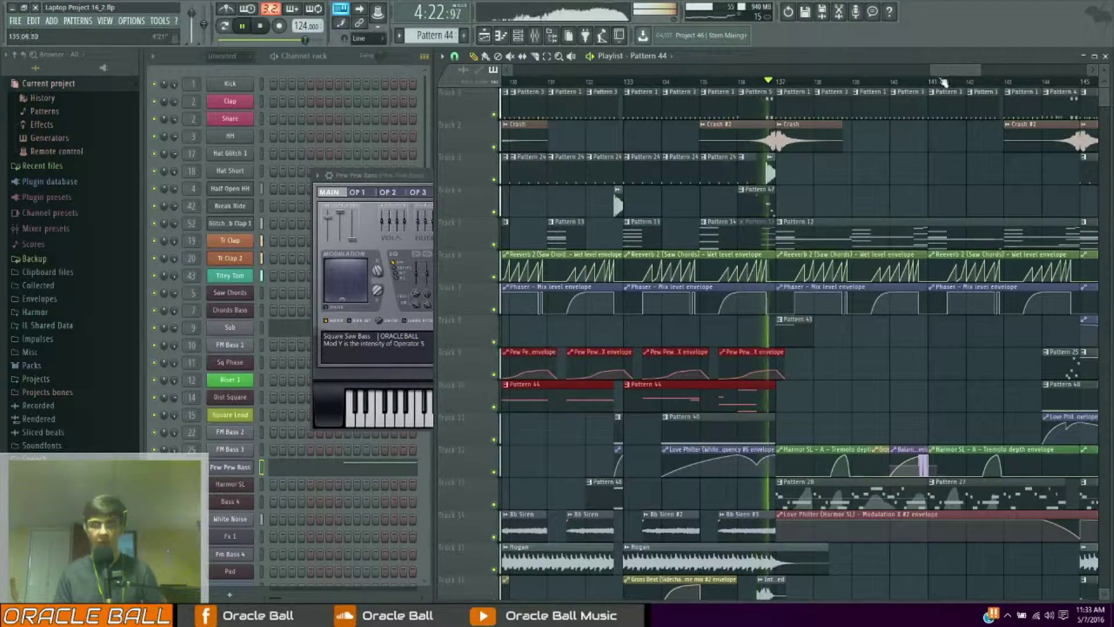
key(space)
drag(943, 69, 907, 74)
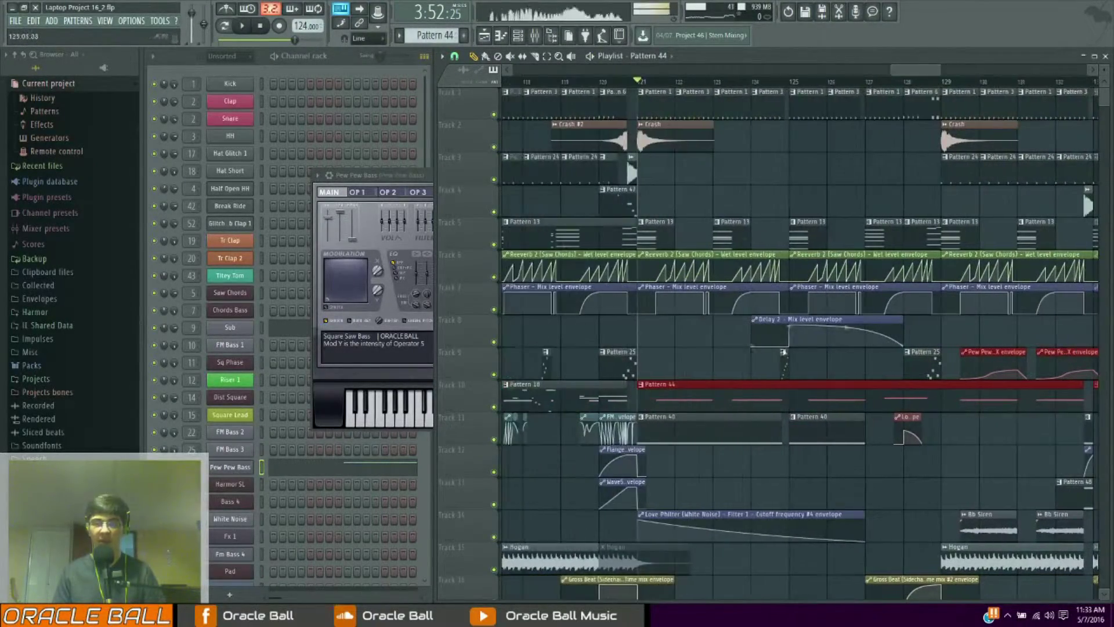
Reopen the Pew Pew Bass synth window and place it over the upper part of the channel rack
click(427, 122)
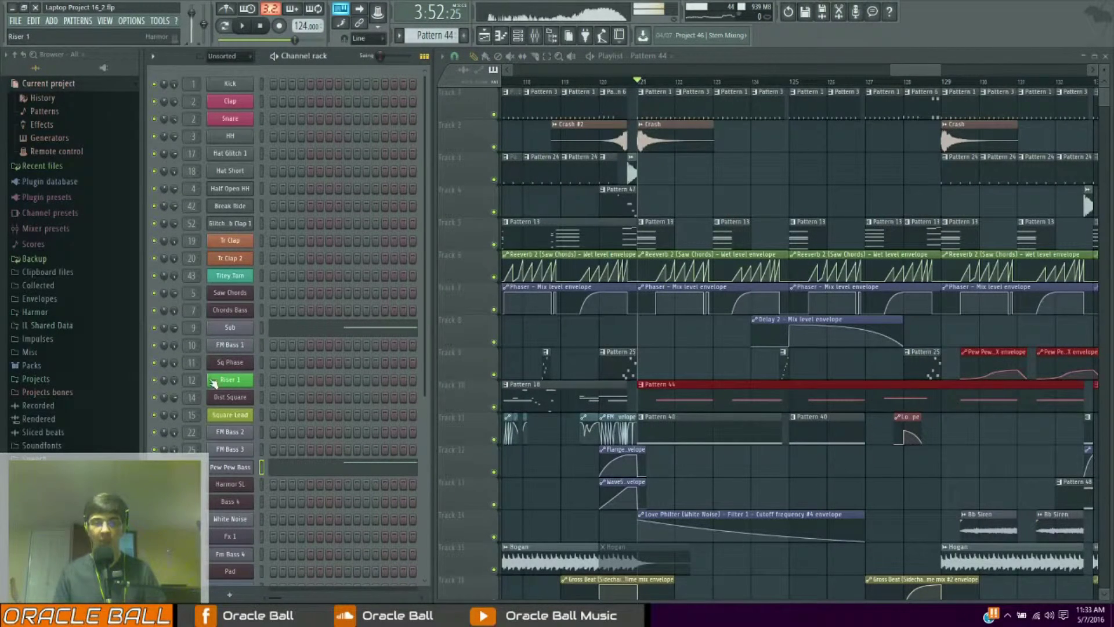
click(239, 468)
drag(417, 176, 258, 71)
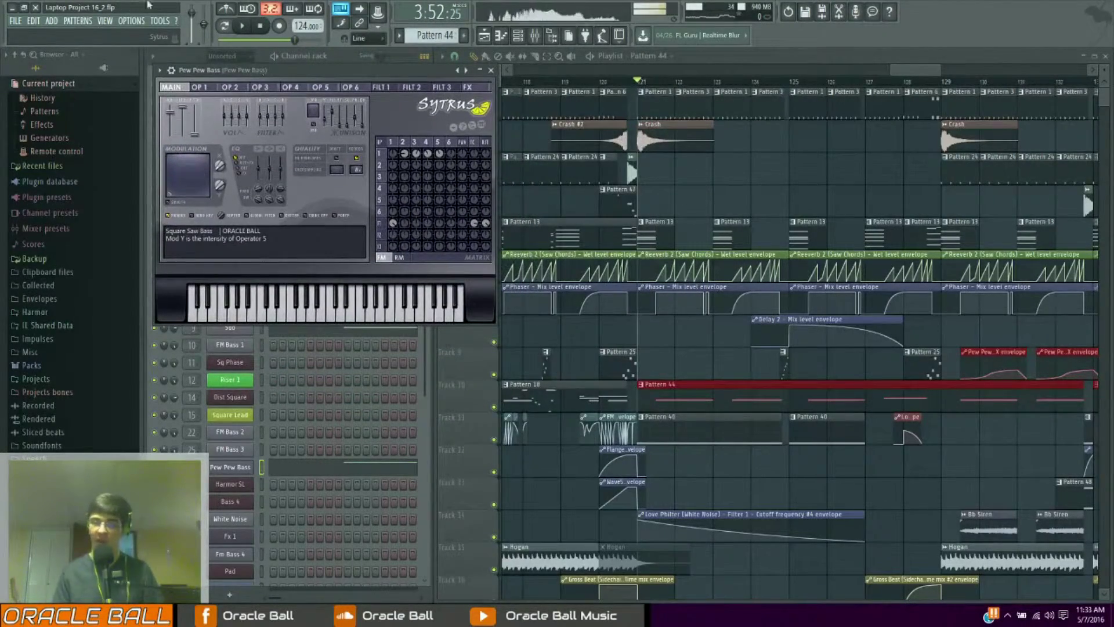
Add a new Sytrus channel, load its Default preset and position the plugin window over the playlist
scroll(316, 425, down, 4)
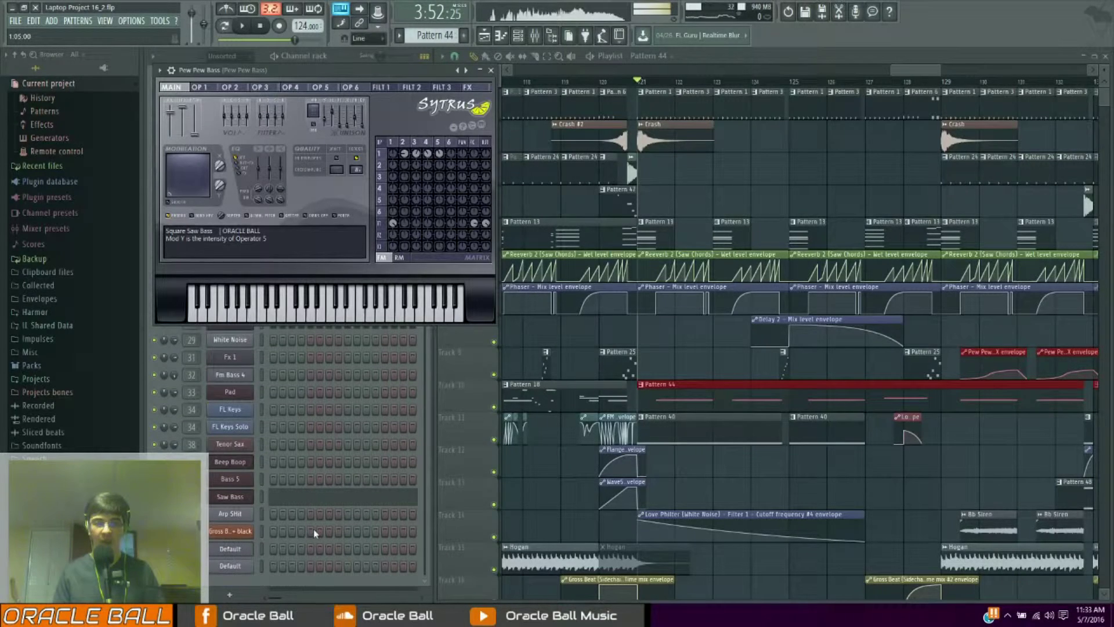
click(234, 595)
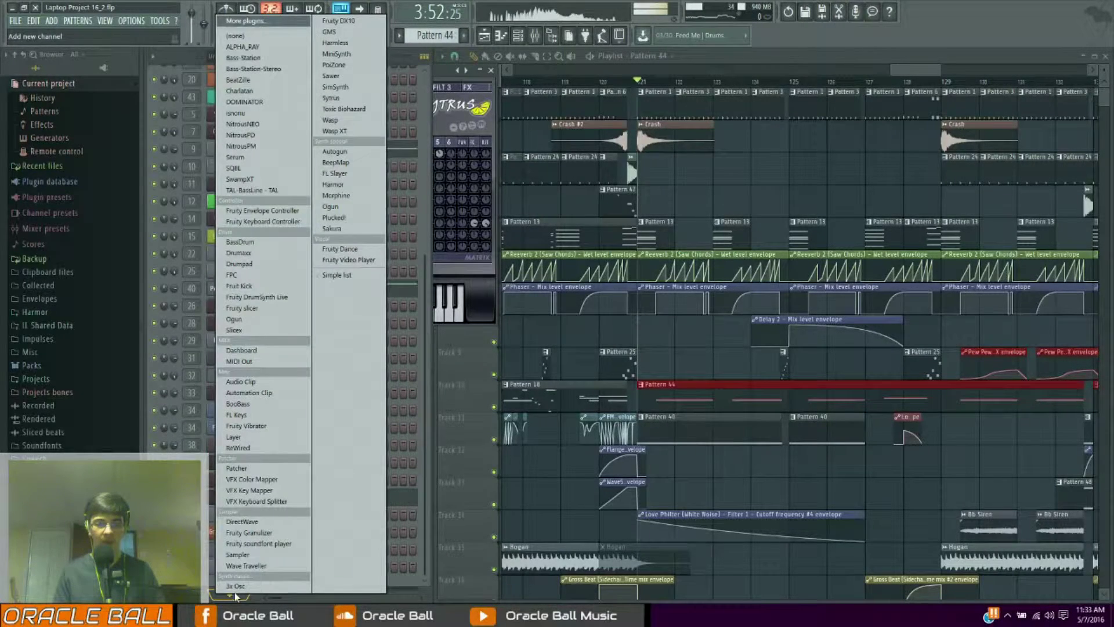
click(330, 98)
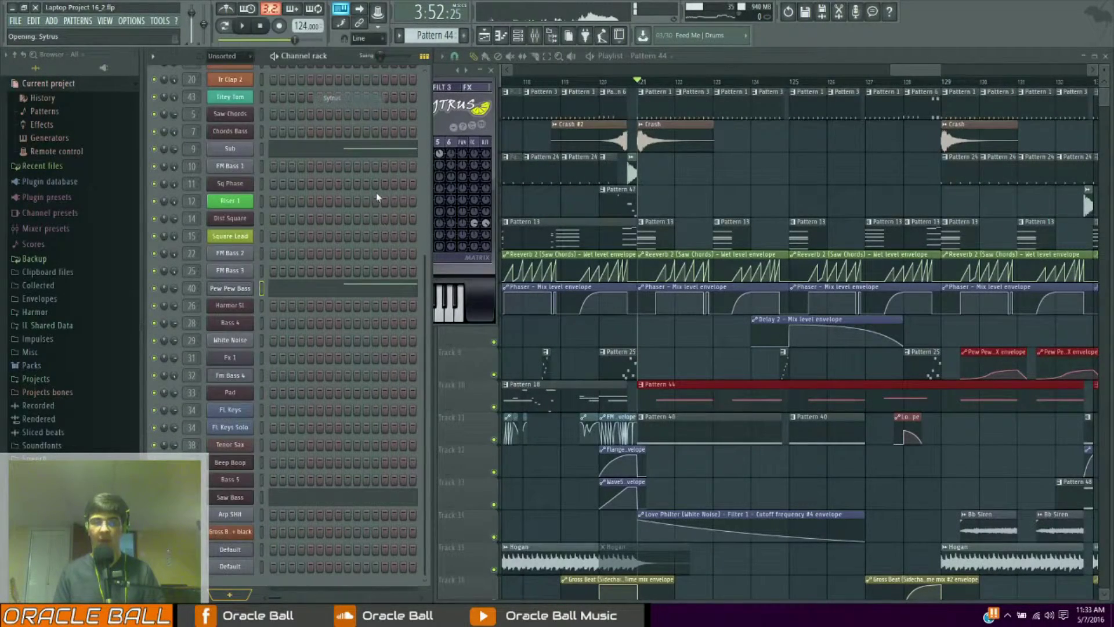
drag(368, 217, 485, 139)
click(387, 139)
mouse_move(416, 174)
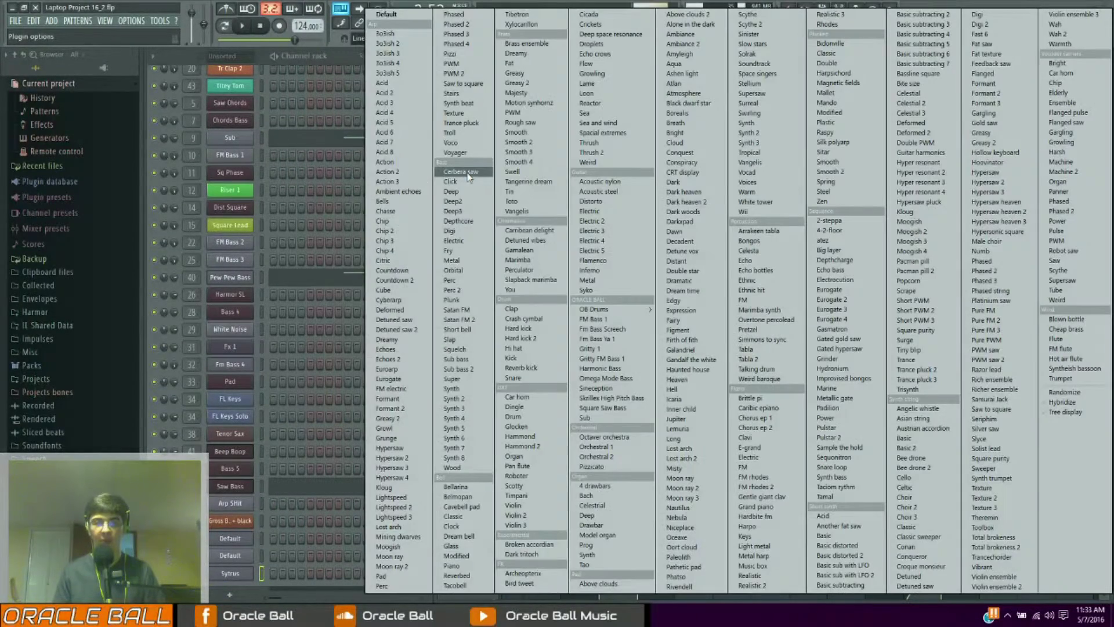
click(401, 15)
drag(476, 140, 497, 155)
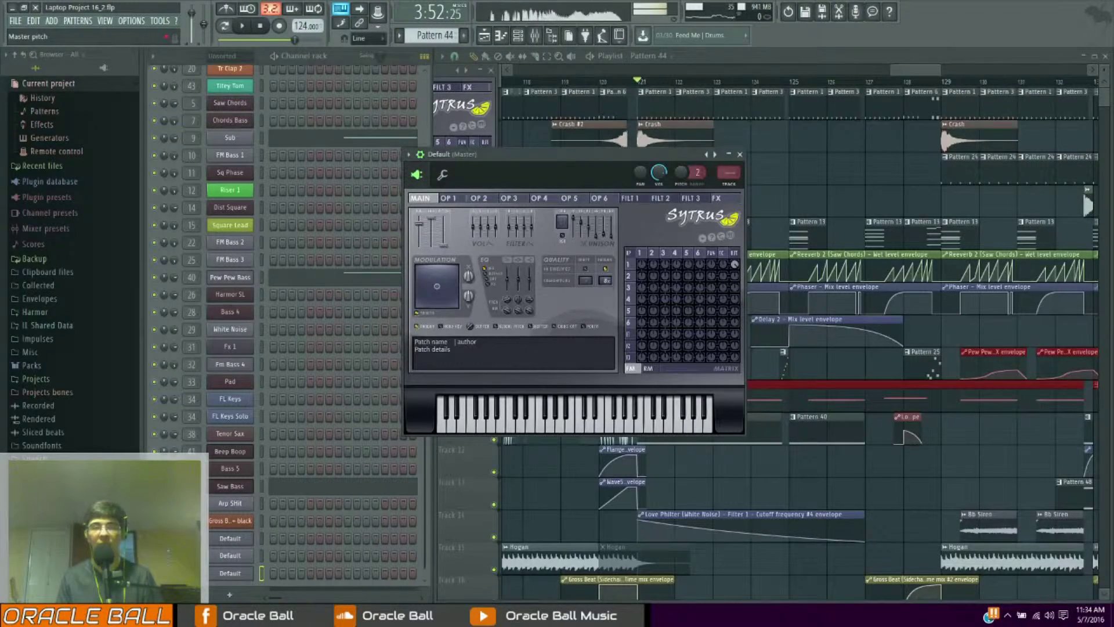
Shape operator 1 into a square wave and route it through Filter 1 to the output
click(458, 199)
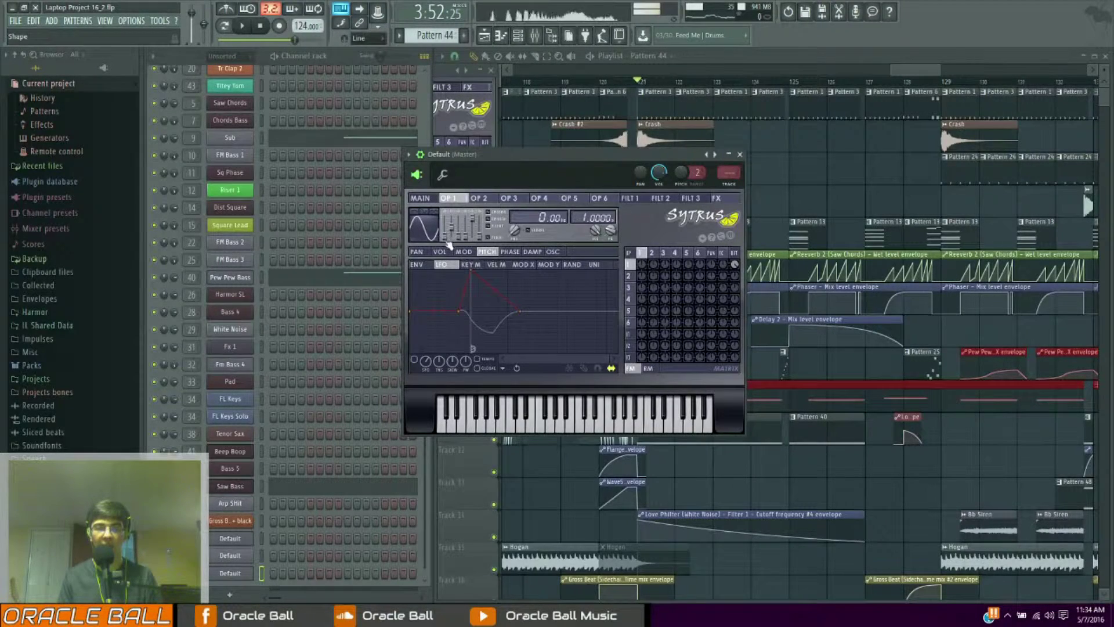
drag(444, 234, 443, 221)
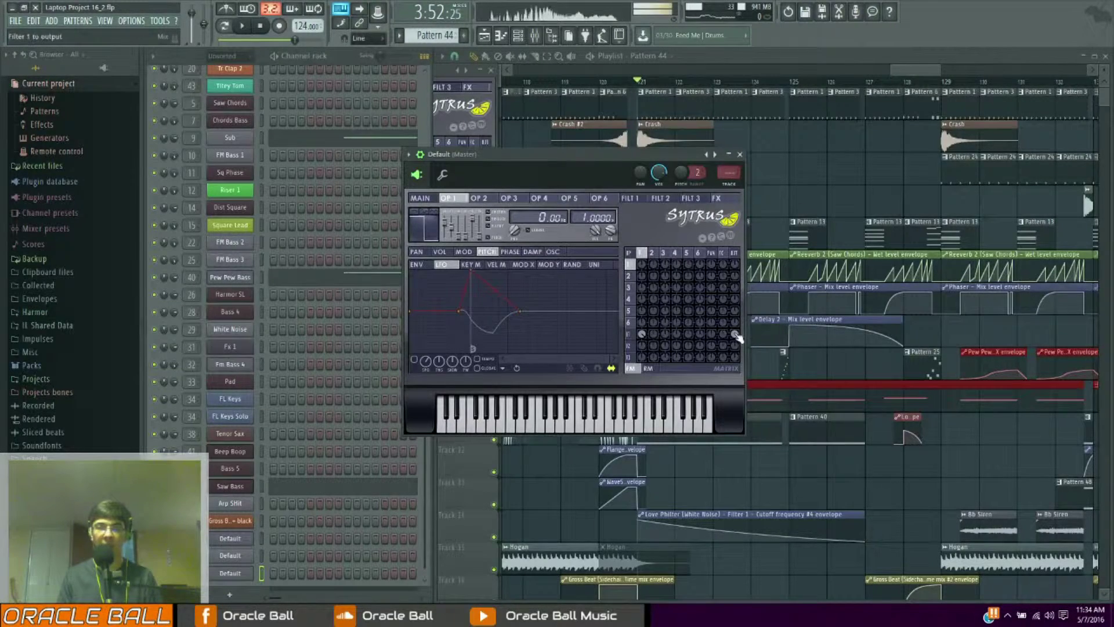
Raise the end point of Filter 1's waveshaper curve to the maximum and reset the curve's tension
click(642, 199)
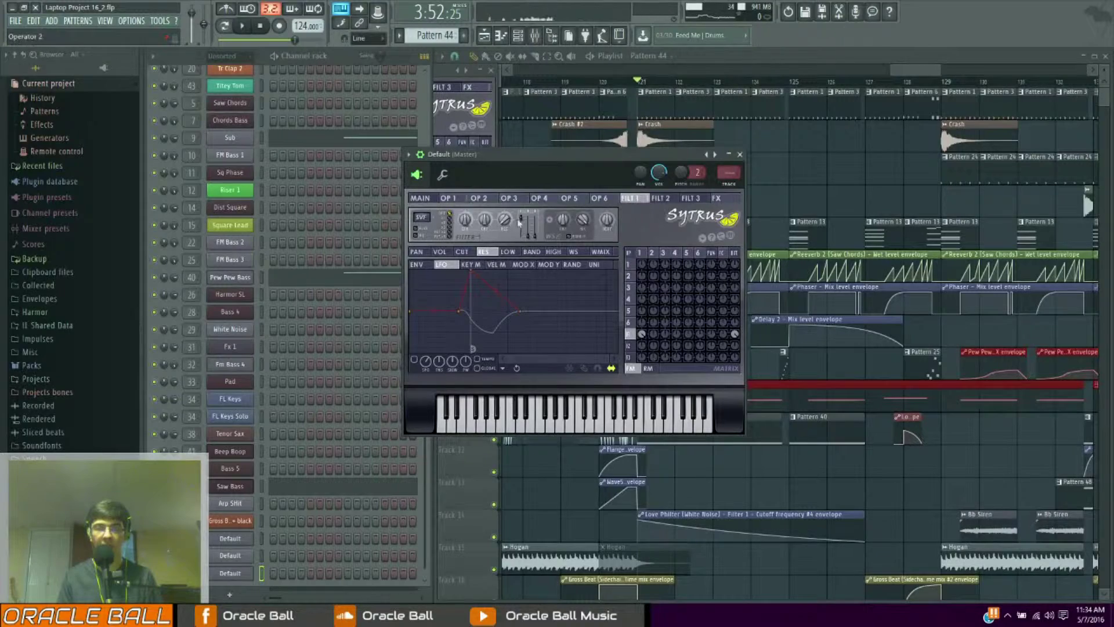
click(573, 251)
drag(621, 284, 617, 260)
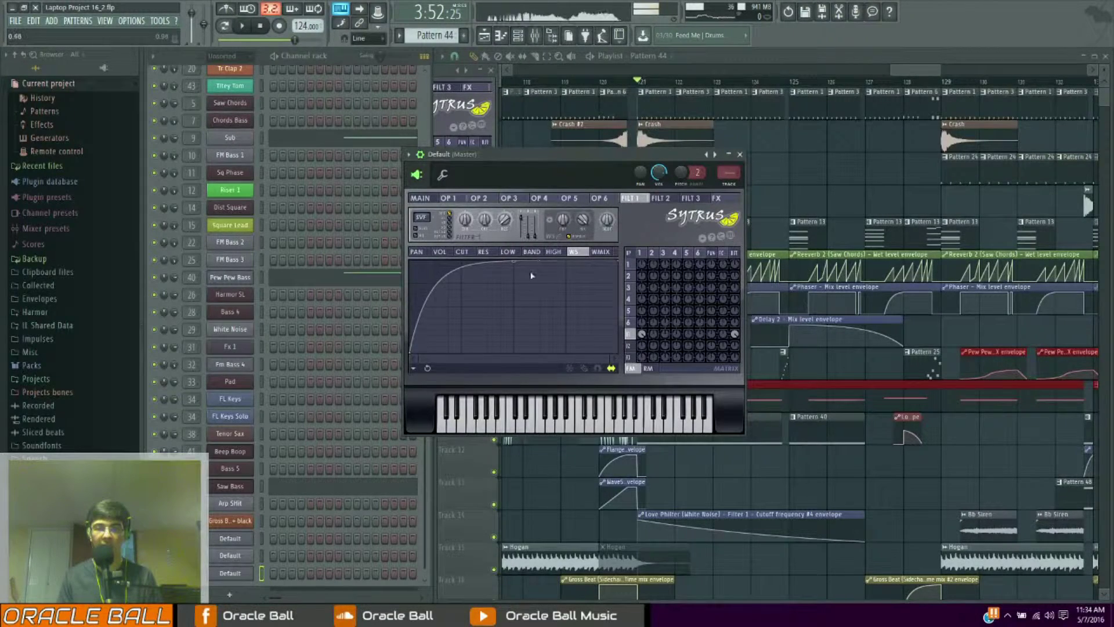
right_click(514, 264)
click(451, 198)
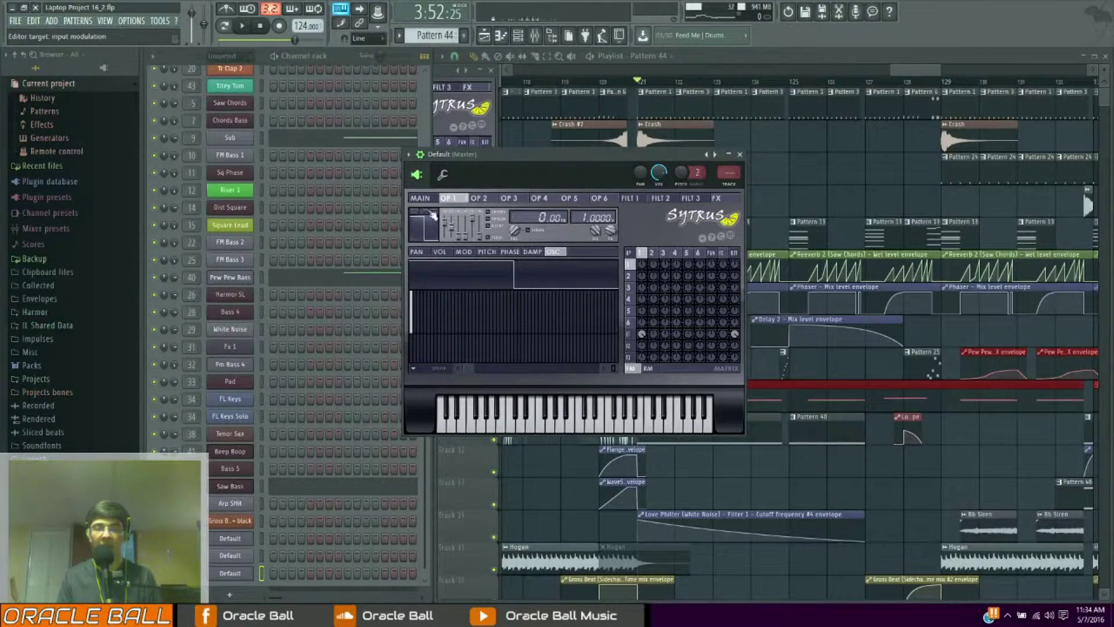
Shape operator 2 into a saw wave and use it to frequency-modulate operator 1 in the matrix, auditioning the amount
click(492, 199)
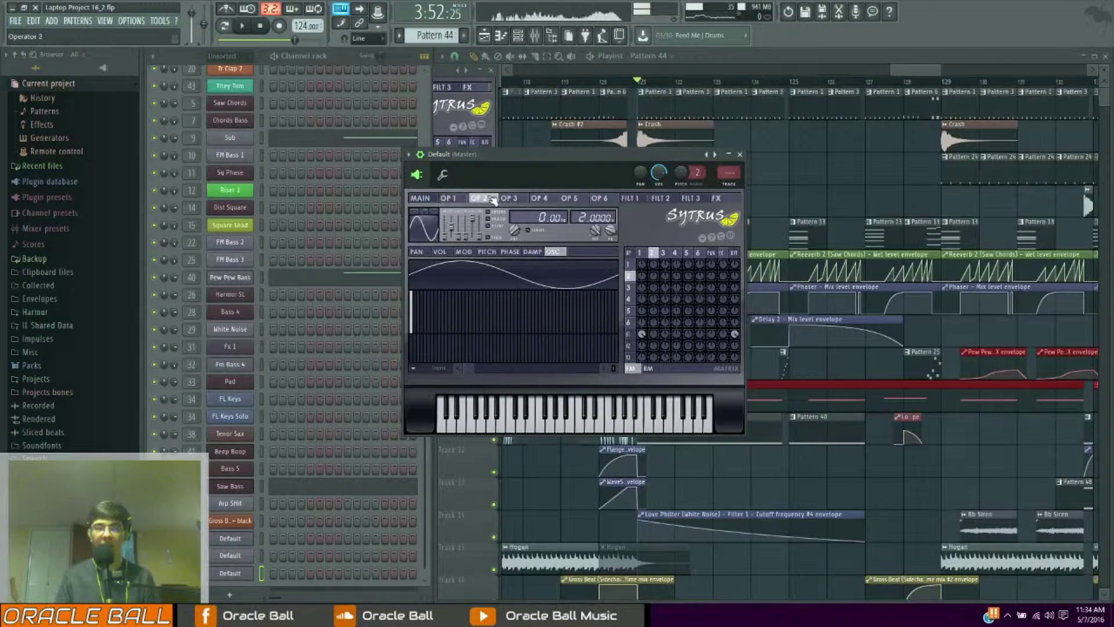
drag(447, 243, 447, 229)
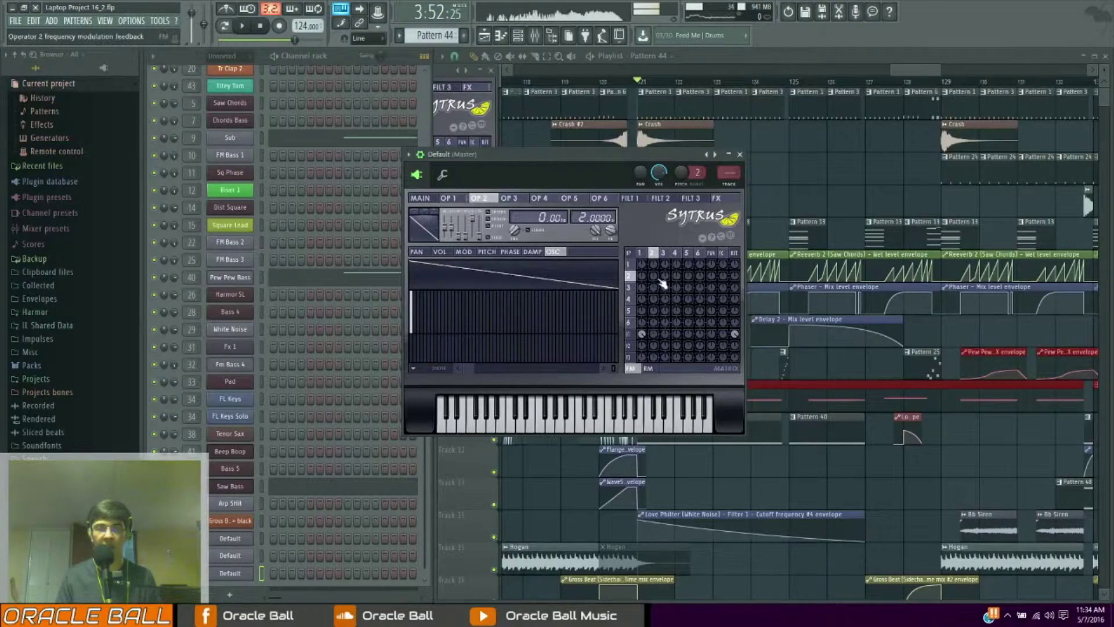
drag(655, 268, 654, 273)
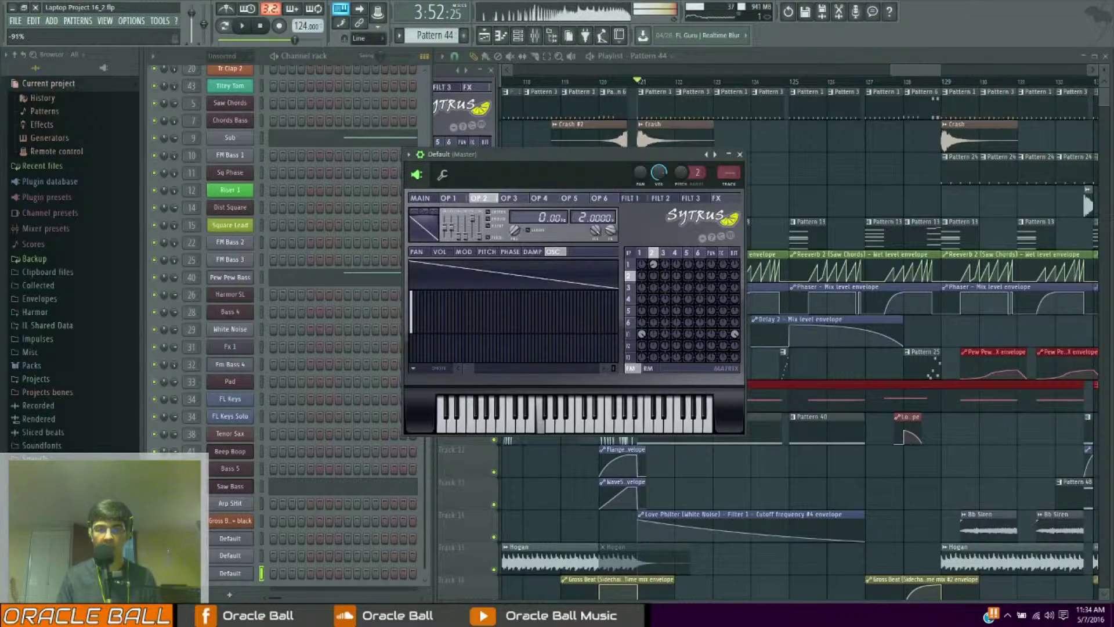
drag(654, 273, 656, 274)
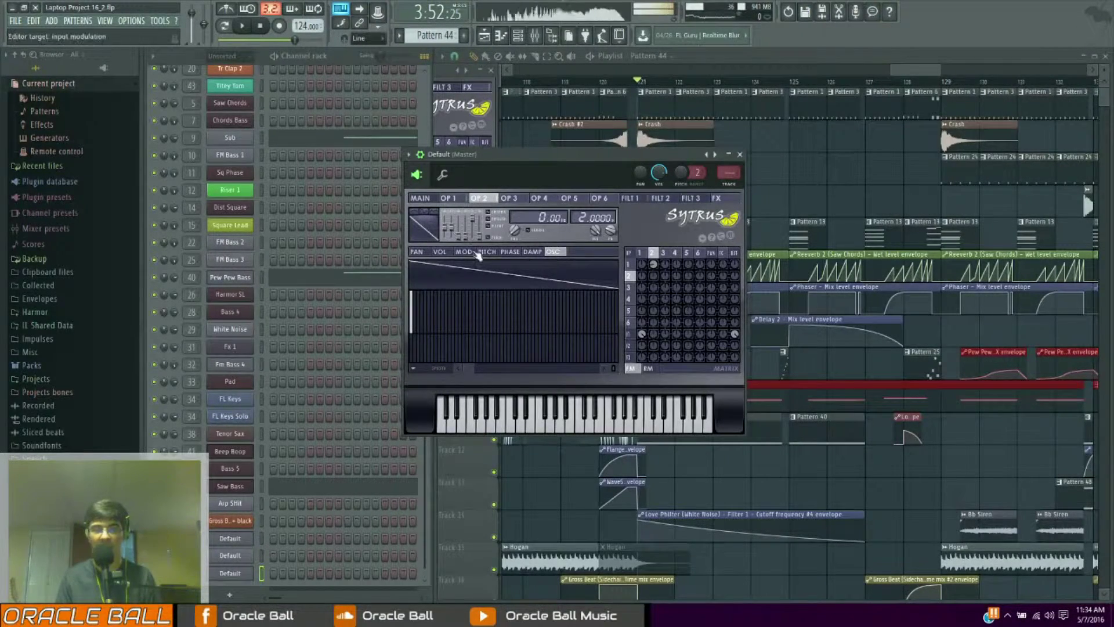
Enable operator 2's volume envelope and reduce it to a single decay from full level to zero at the sustain point
click(441, 251)
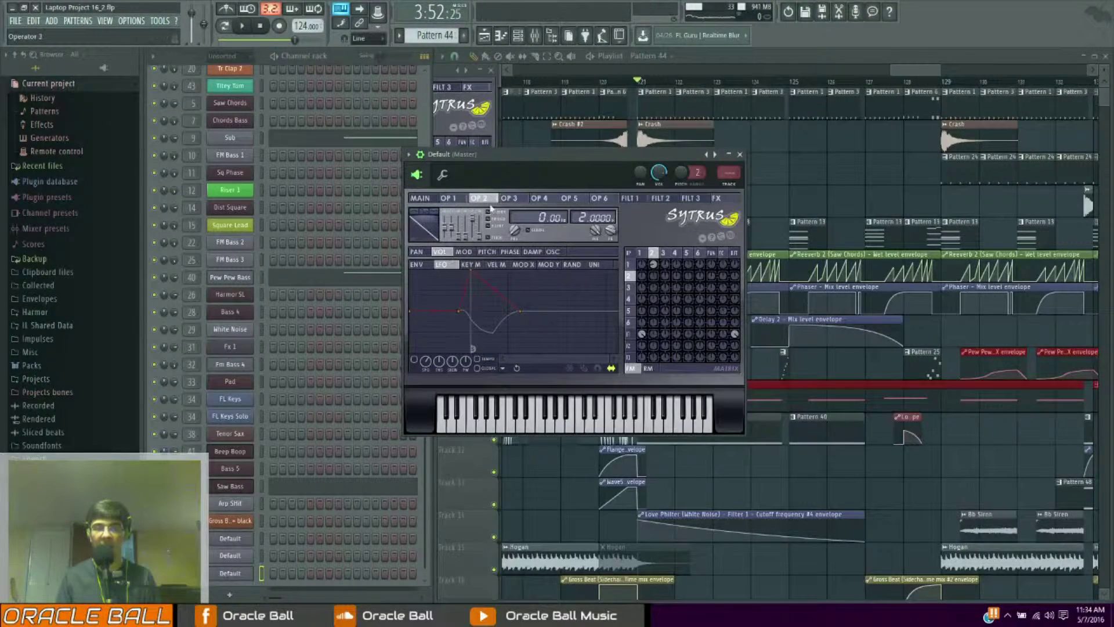
click(430, 265)
click(419, 360)
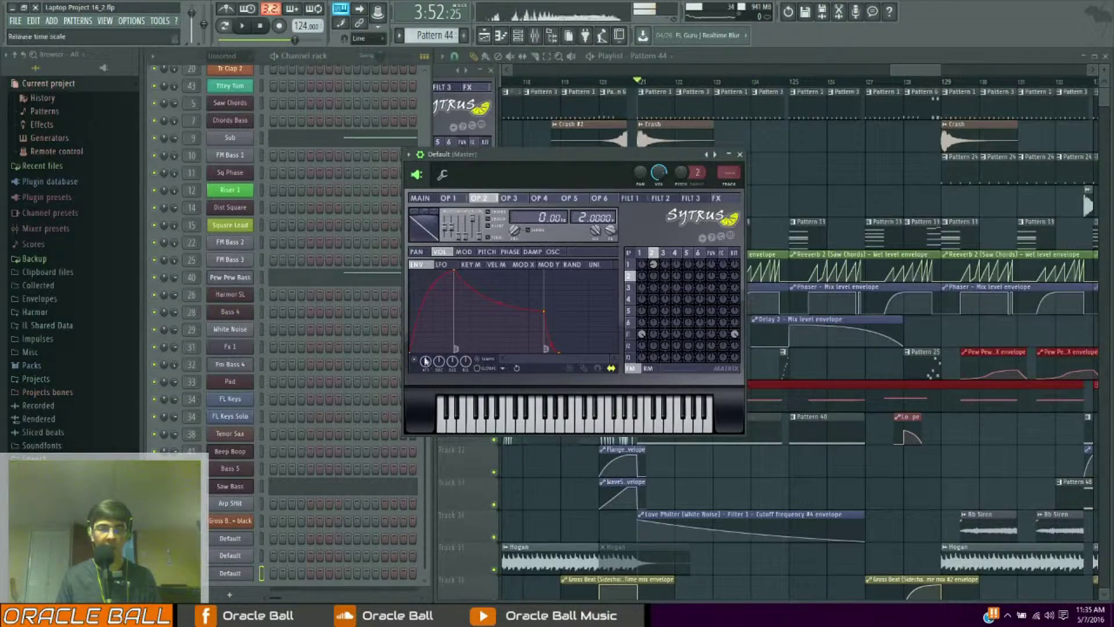
right_click(454, 271)
click(470, 287)
right_click(561, 352)
click(583, 368)
drag(545, 312, 454, 370)
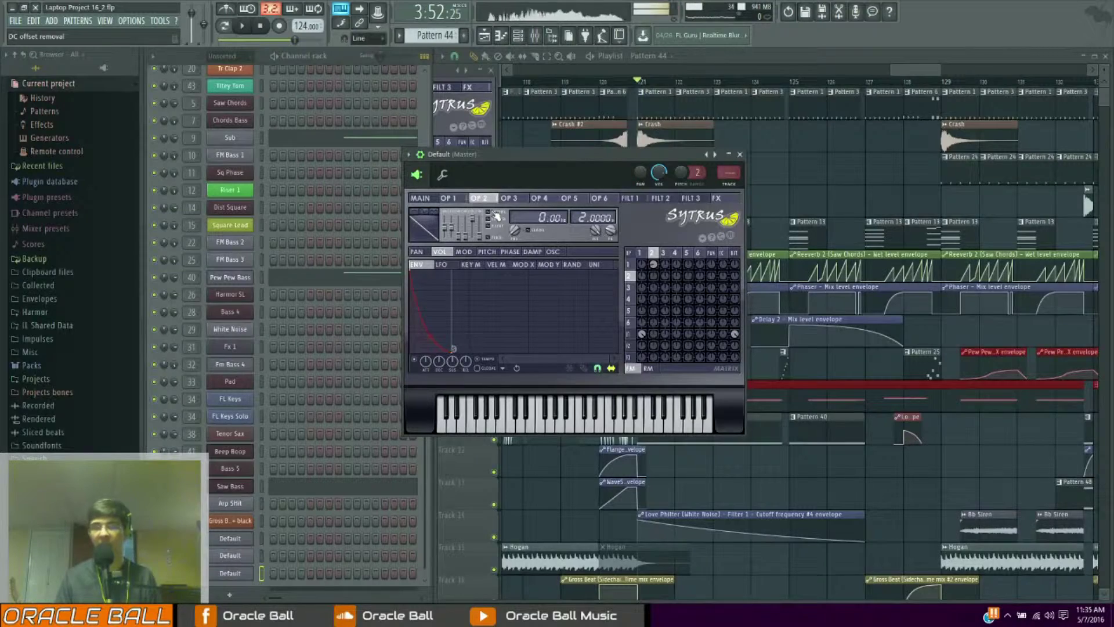
Shorten the decay of operator 2's volume envelope with a zero-level point ahead of the sustain point, straighten its slope and audition a note
mouse_move(453, 351)
mouse_down()
mouse_move(439, 351)
mouse_move(439, 363)
mouse_up()
right_click(439, 325)
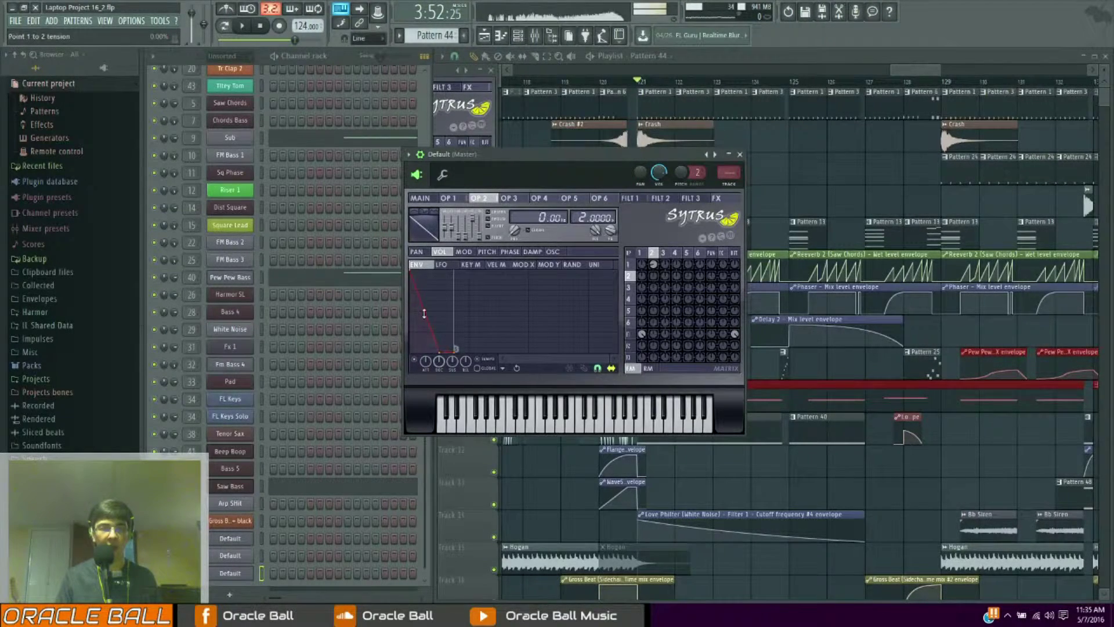
drag(424, 313, 425, 305)
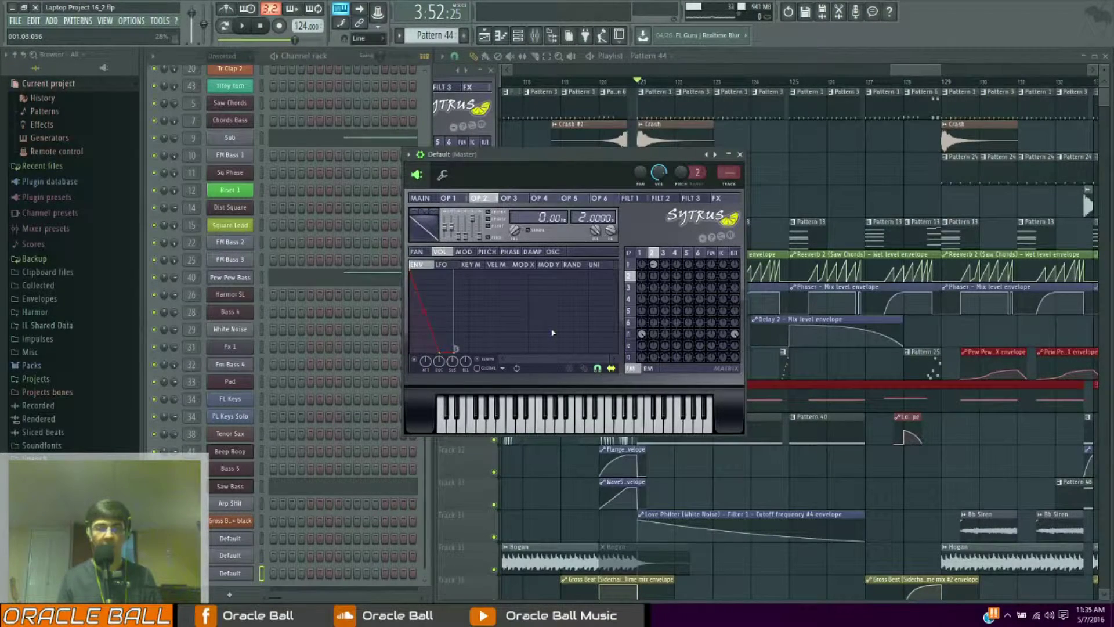
key(v)
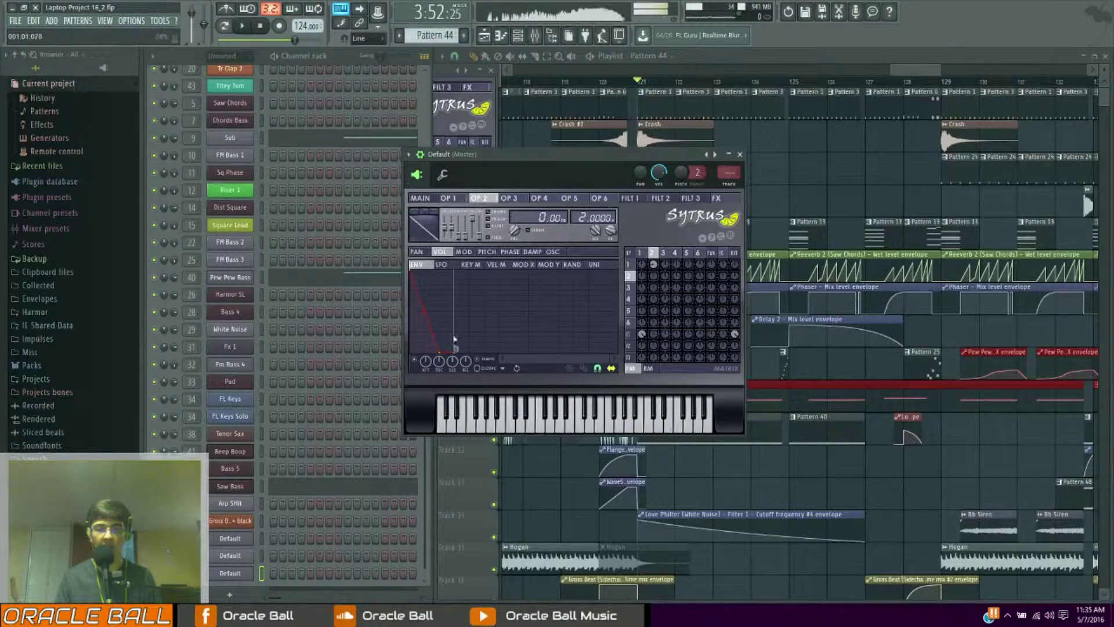
Make the first point of operator 2's volume envelope the loop start and play notes to audition the looping envelope
right_click(412, 271)
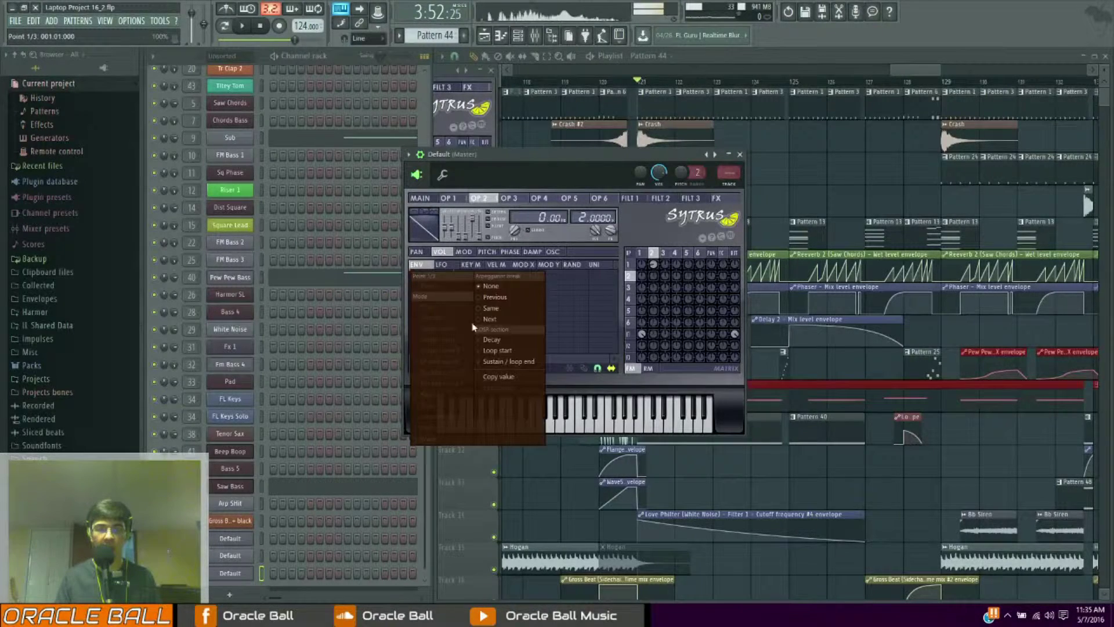
click(511, 346)
drag(411, 350, 409, 325)
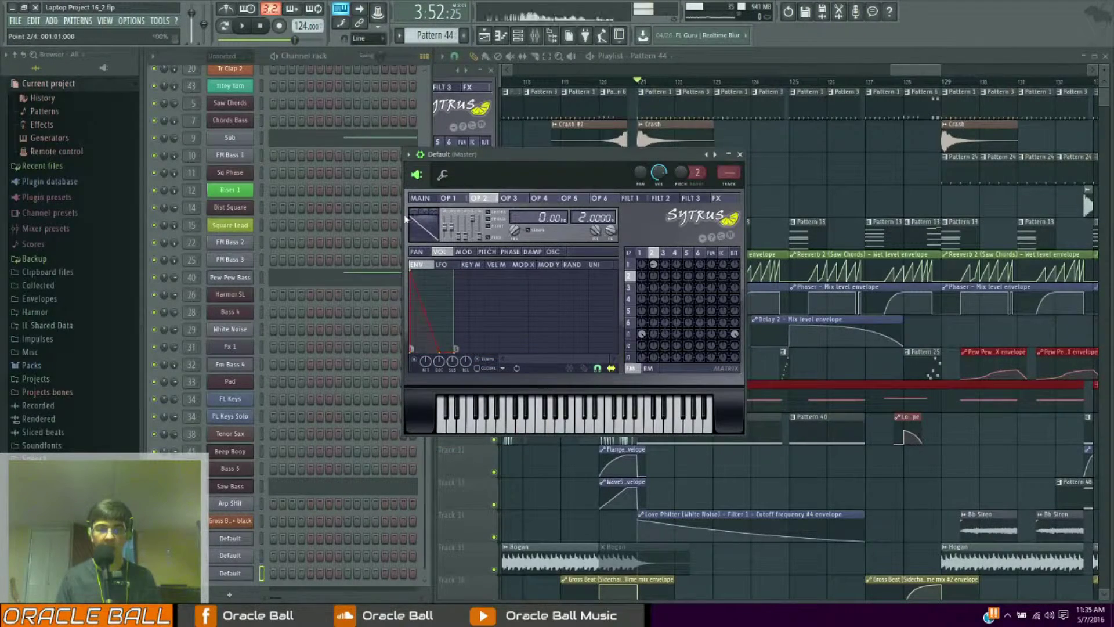
key(v)
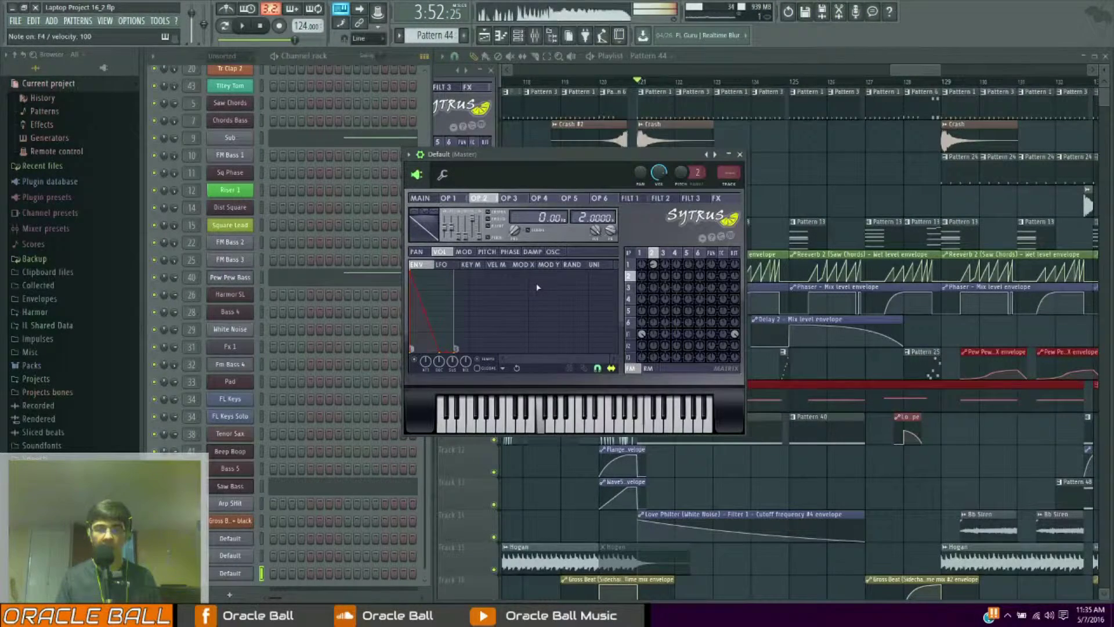
key(r)
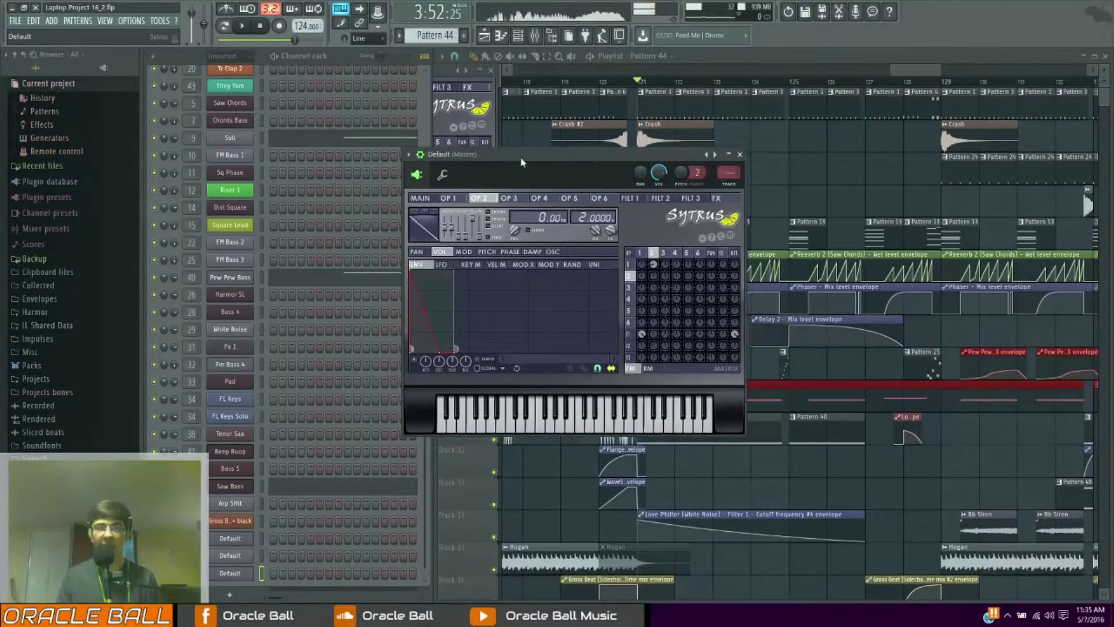
Move the new Sytrus window aside and bring up the Pew Pew Bass synth window beside the playlist automation clips
drag(521, 162, 608, 173)
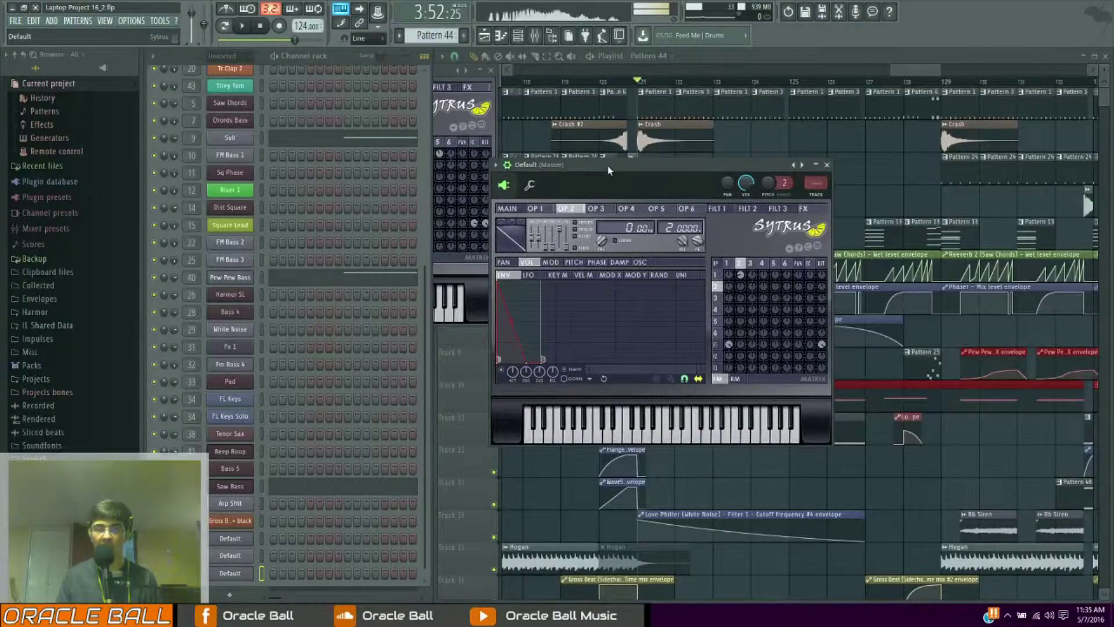
click(240, 277)
drag(317, 70, 425, 114)
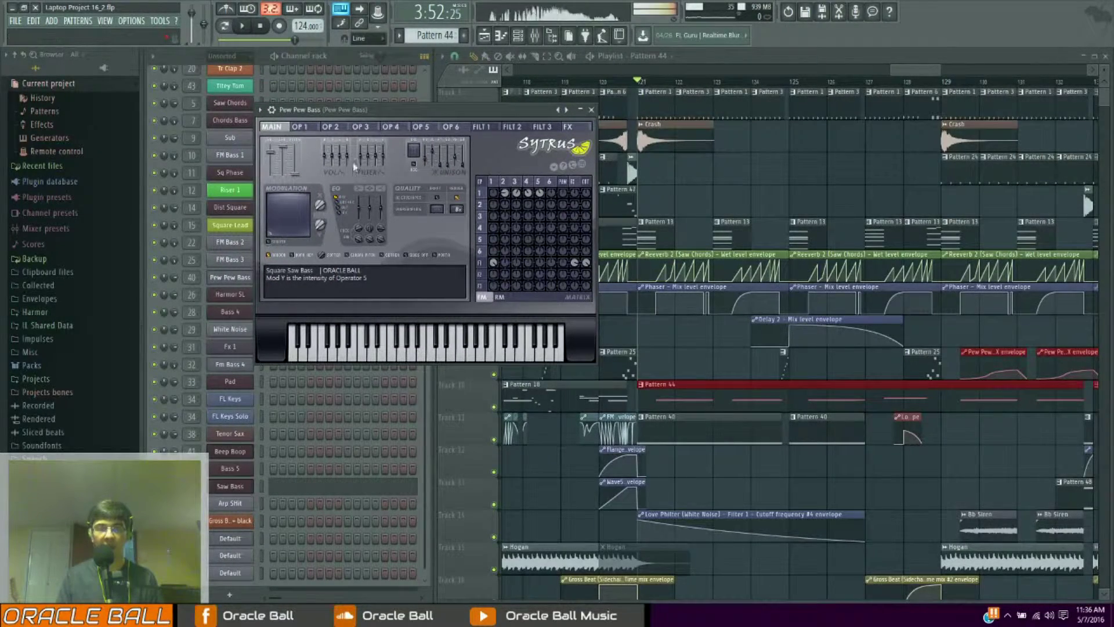
drag(388, 112, 437, 124)
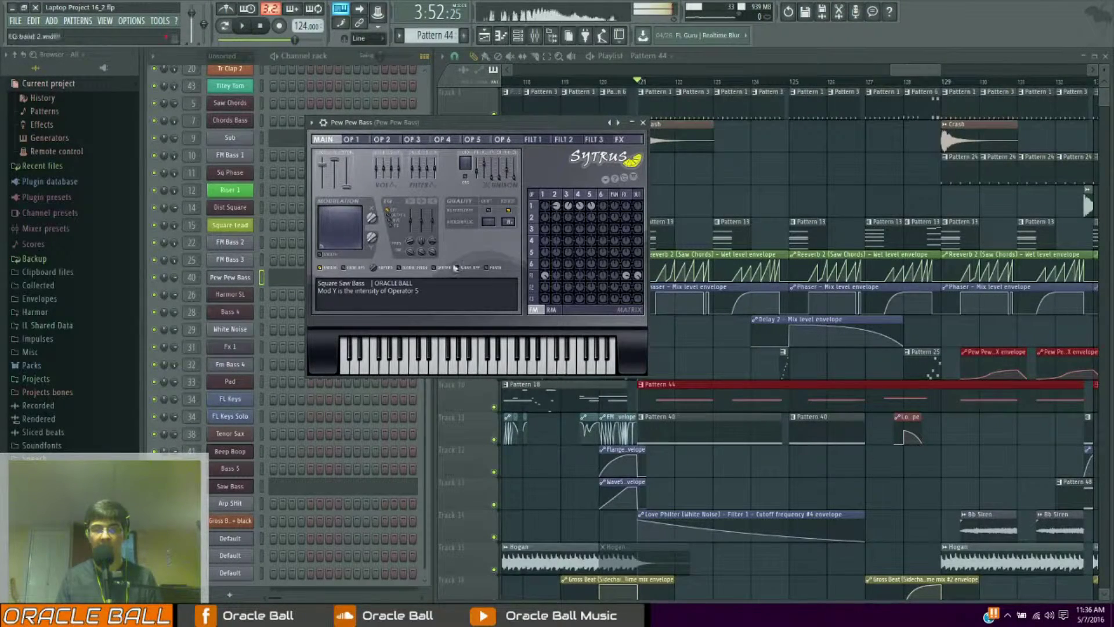
Examine the volume envelopes, waveforms and frequency ratios of operators 3 and 4 in Pew Pew Bass
click(994, 347)
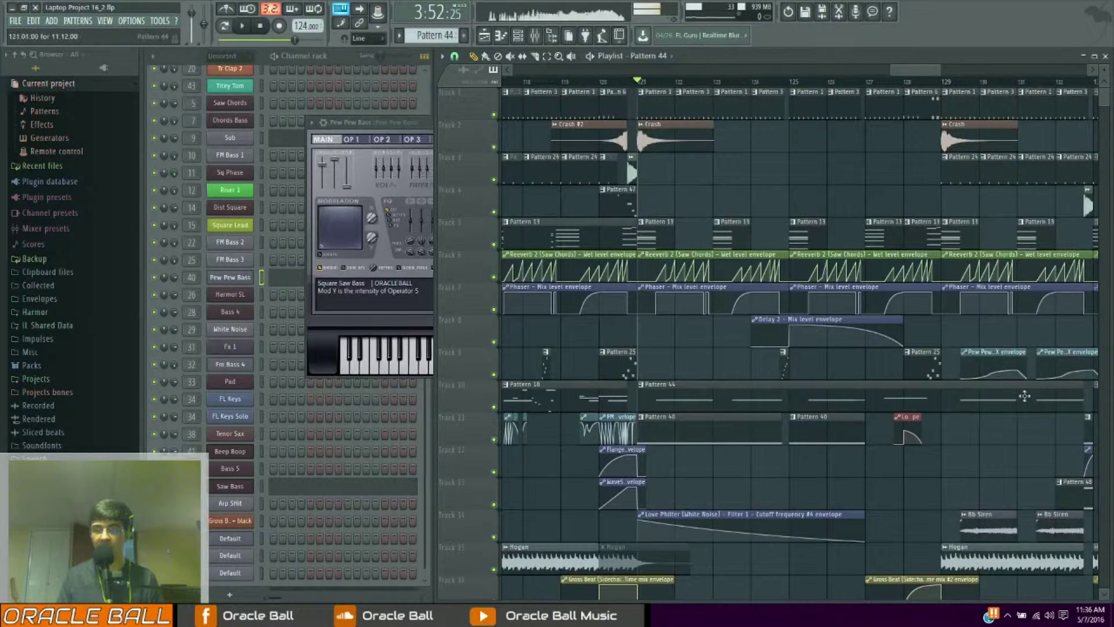
click(393, 123)
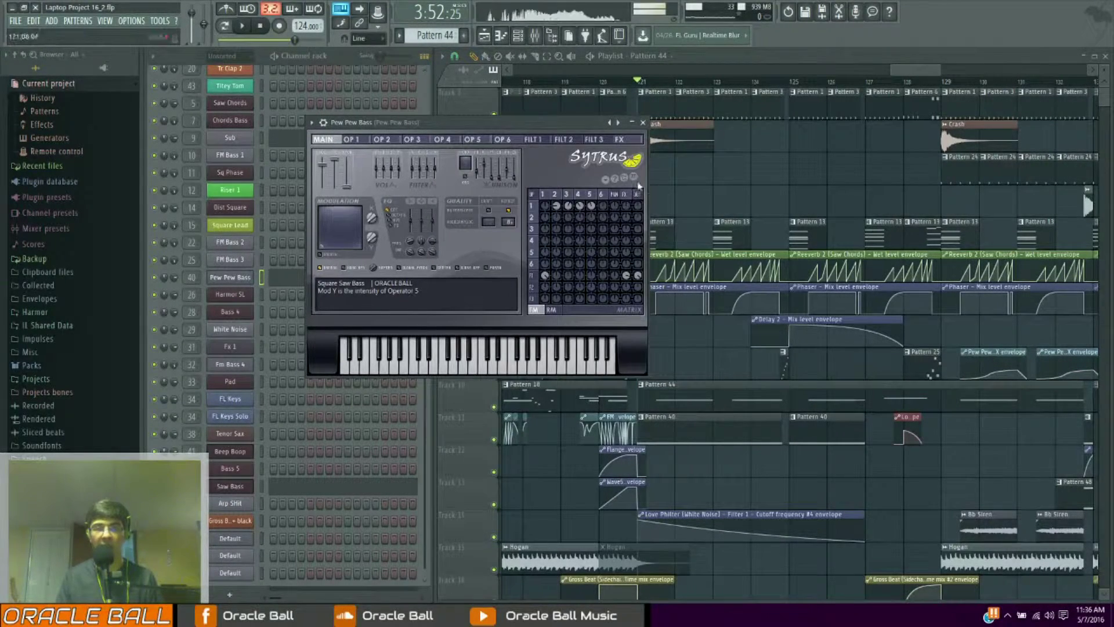
click(418, 141)
click(442, 141)
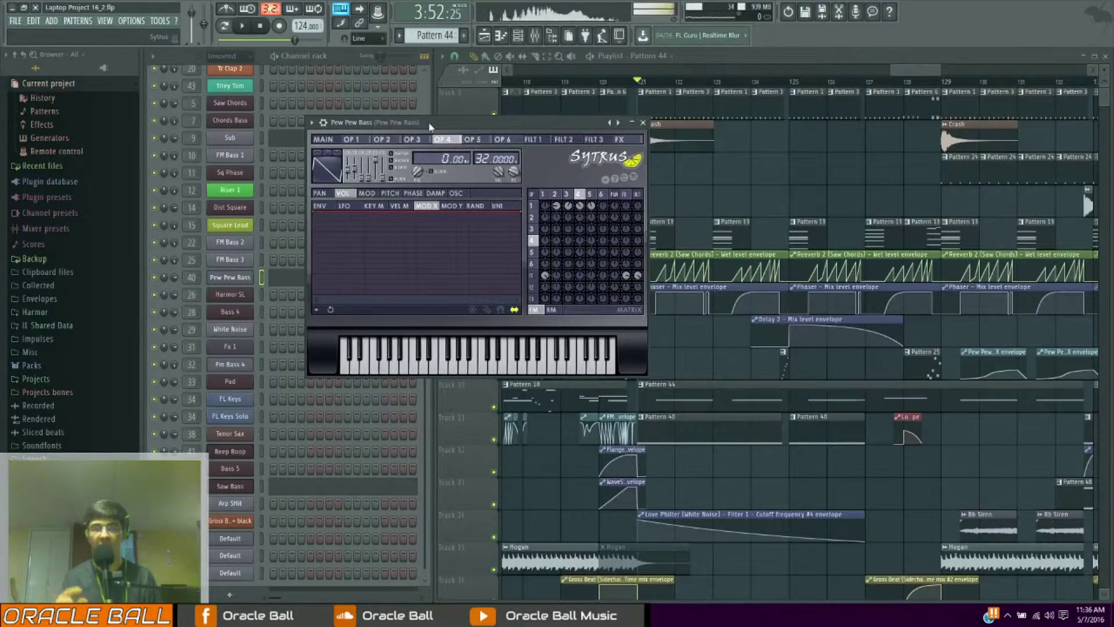
click(319, 206)
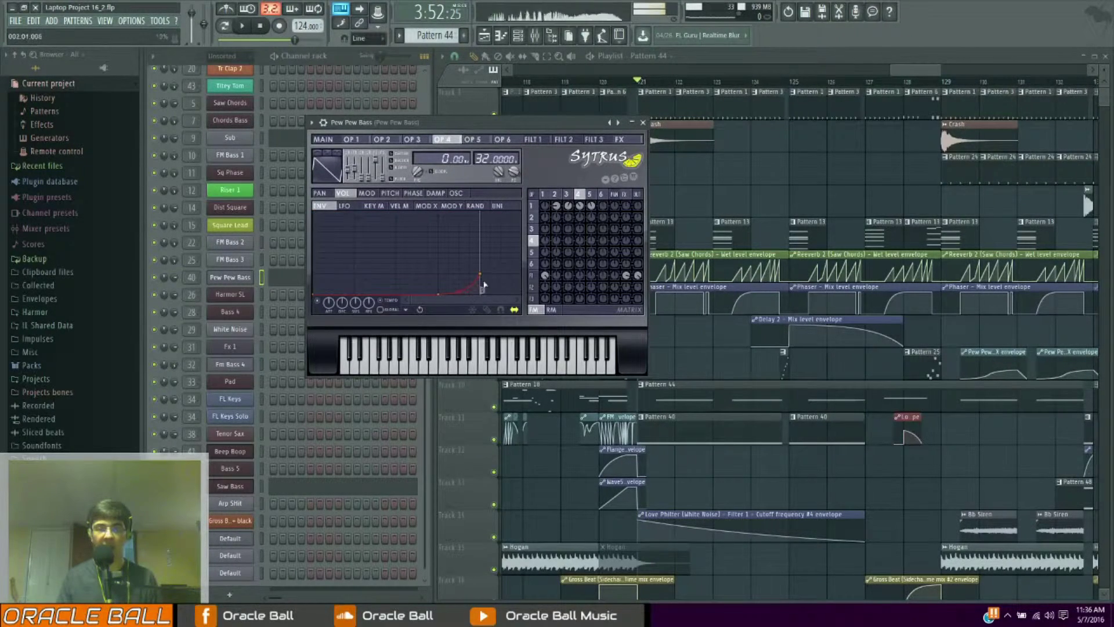
click(412, 139)
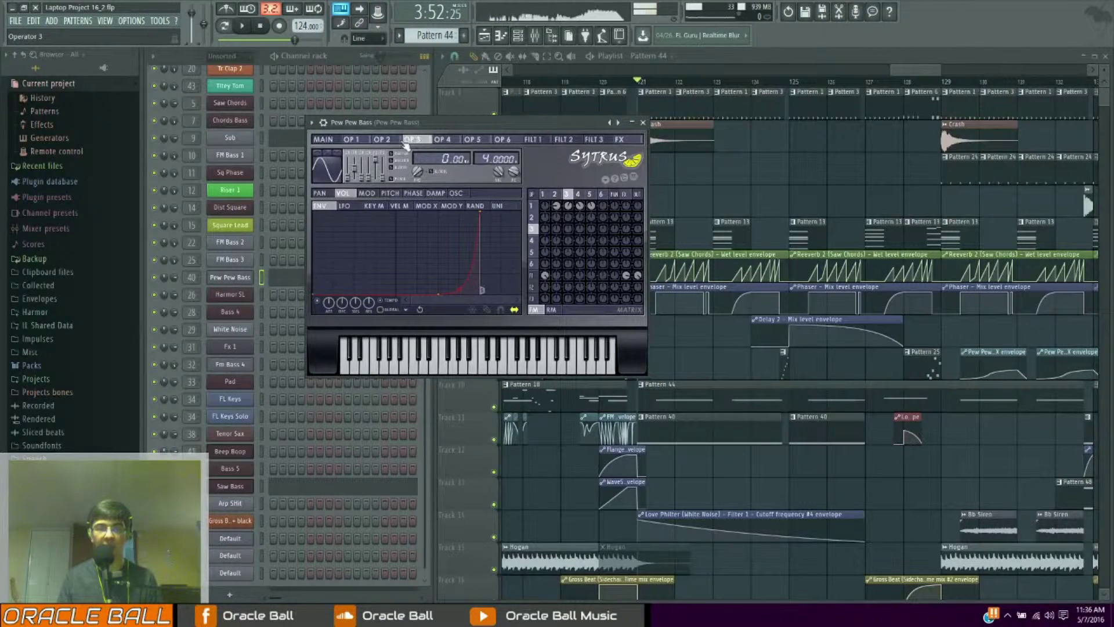
click(323, 139)
drag(354, 127, 359, 127)
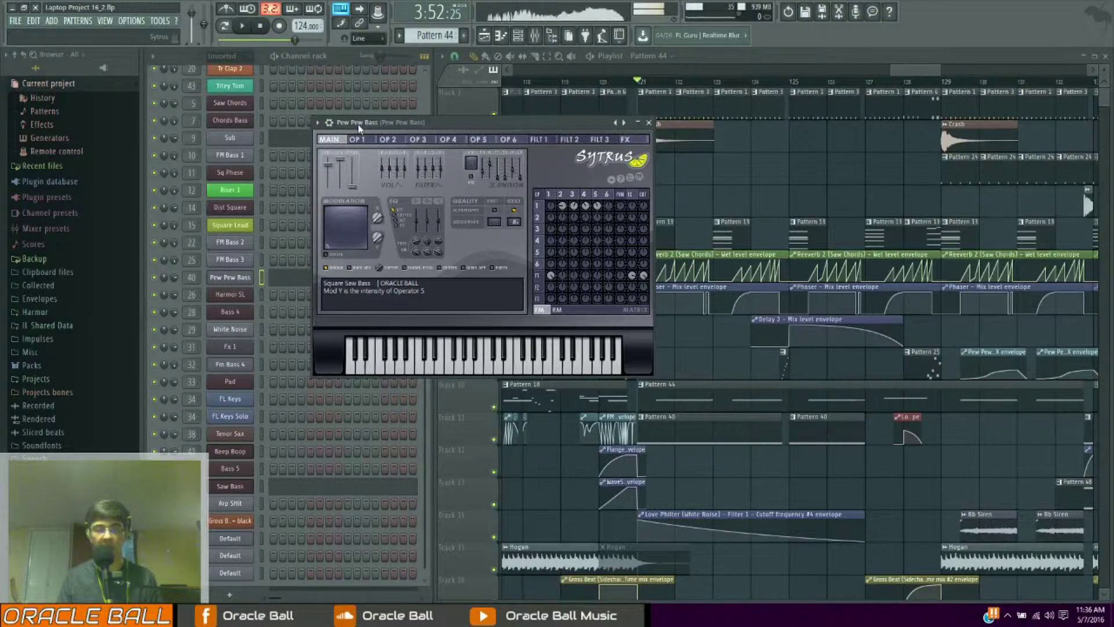
click(424, 140)
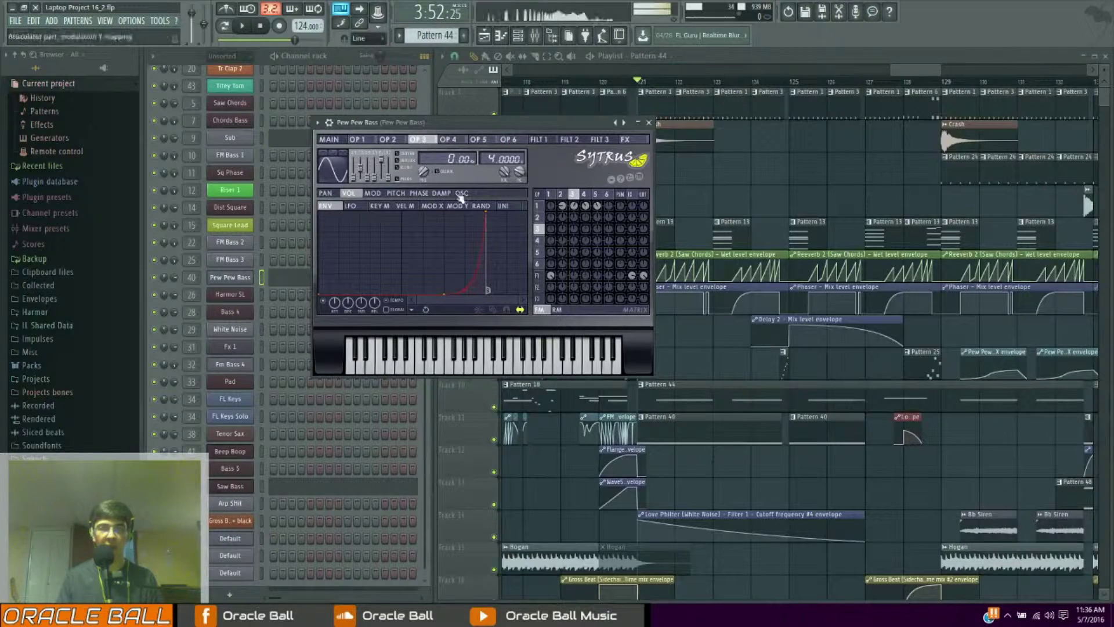
click(452, 140)
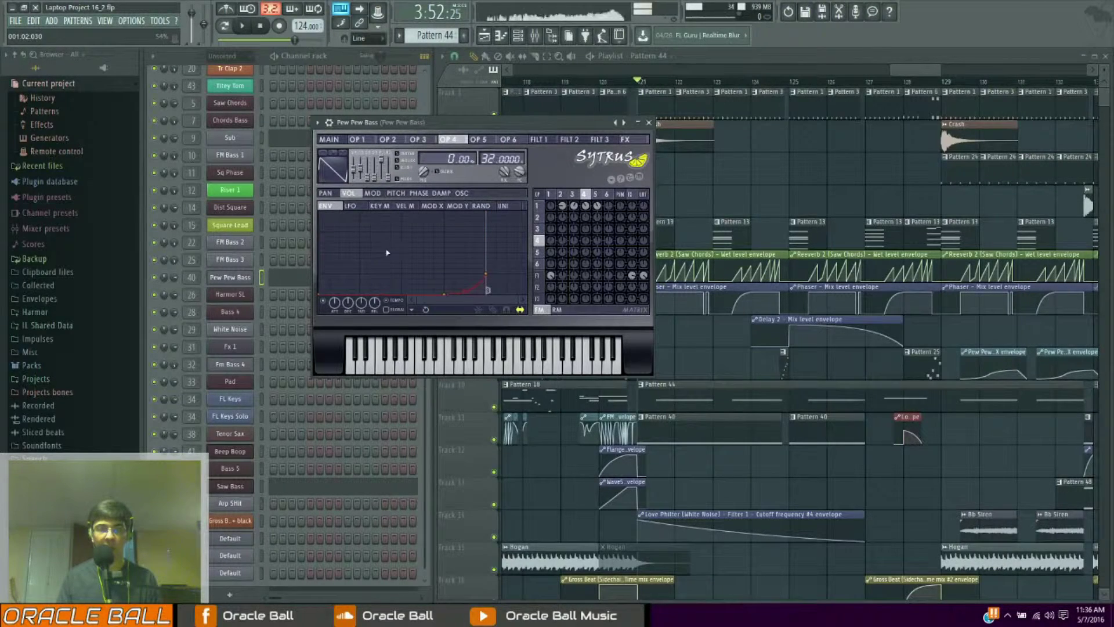
click(418, 140)
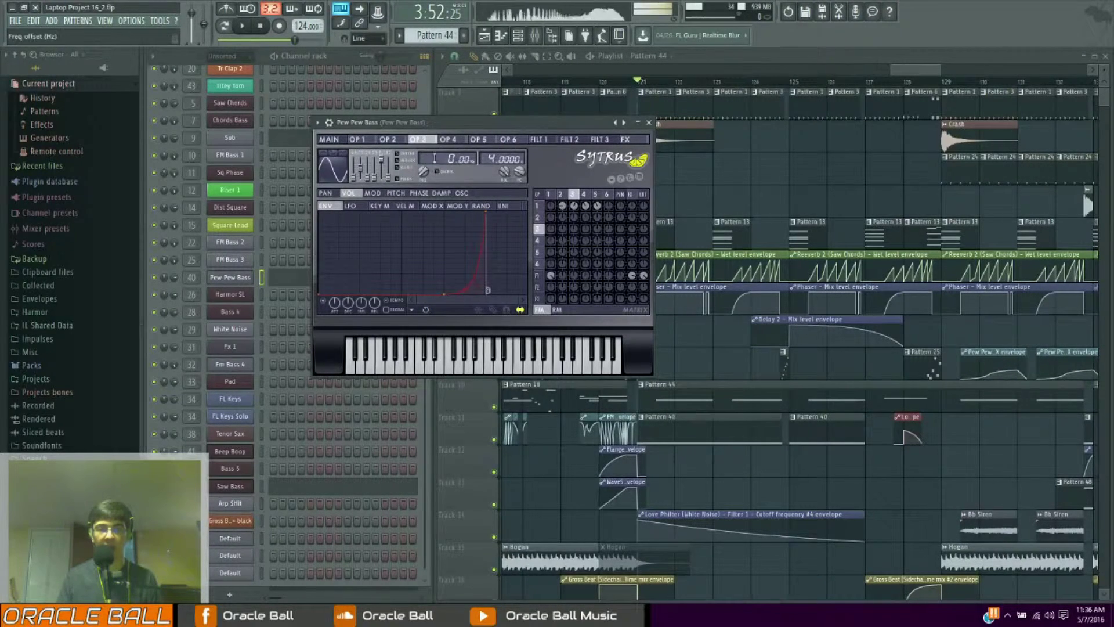
Add frequency modulation from operator 3 to operator 1 in the new Sytrus, using the Pew Pew Bass matrix as reference
click(230, 573)
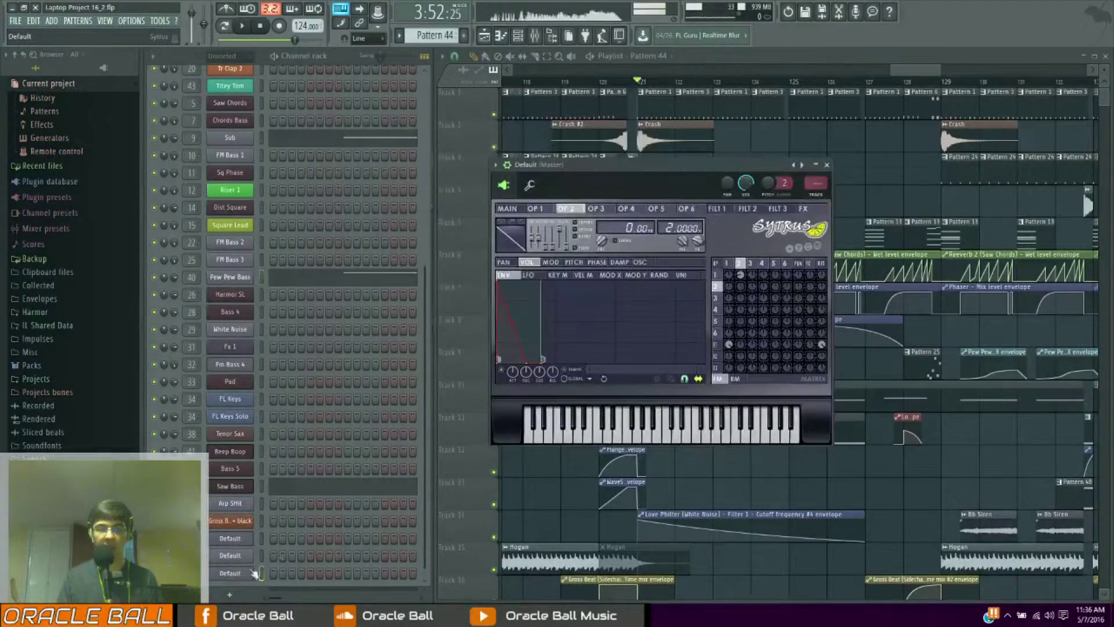
click(613, 213)
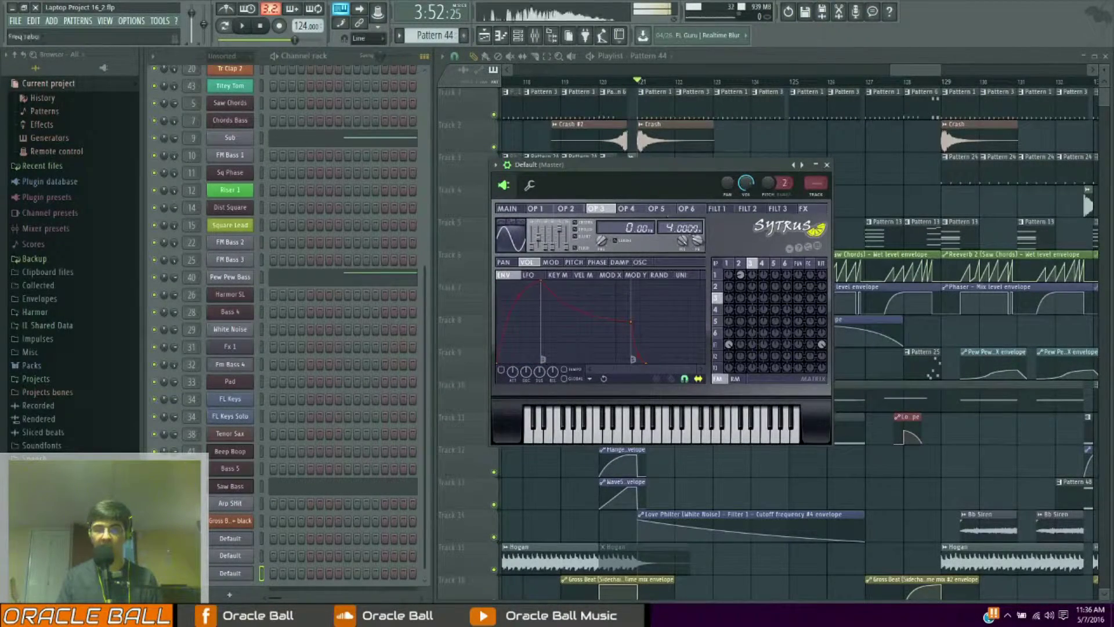
click(231, 277)
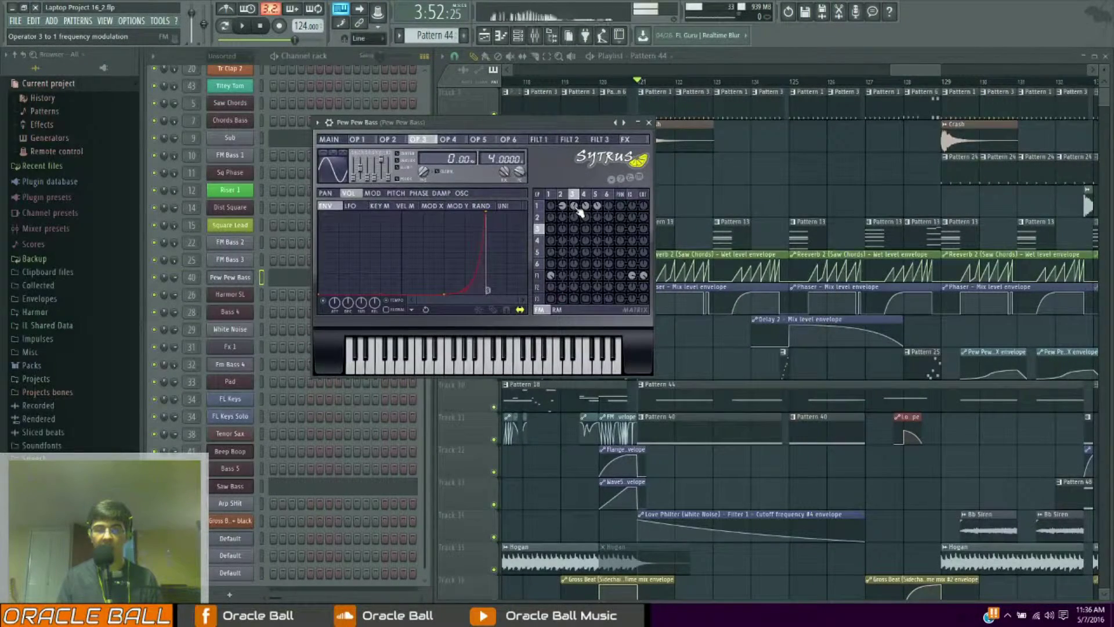
click(231, 572)
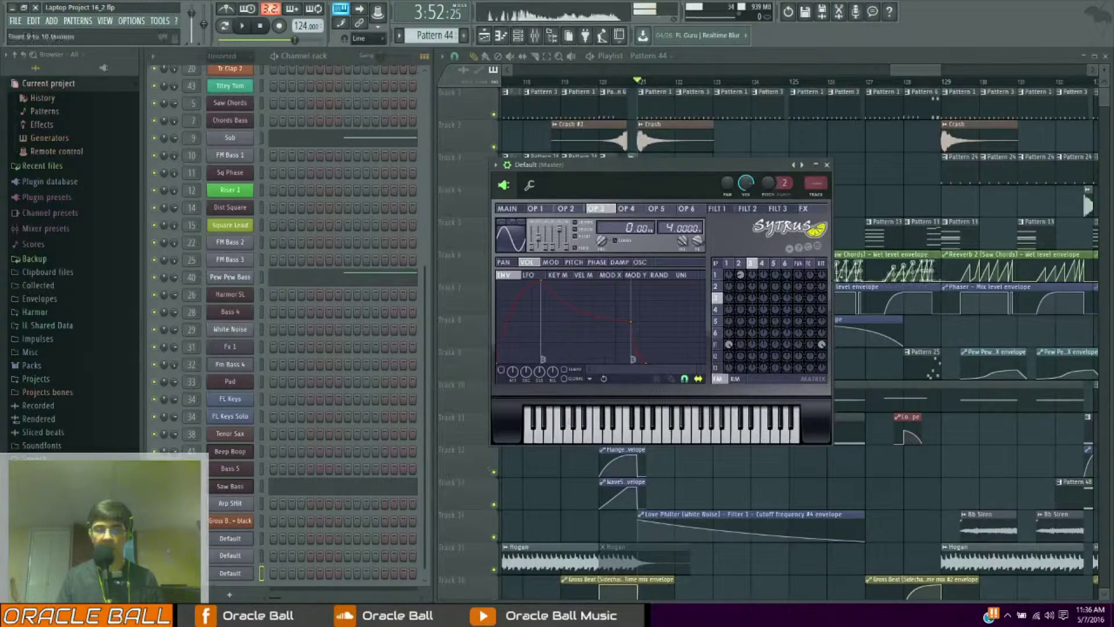
drag(752, 277, 752, 272)
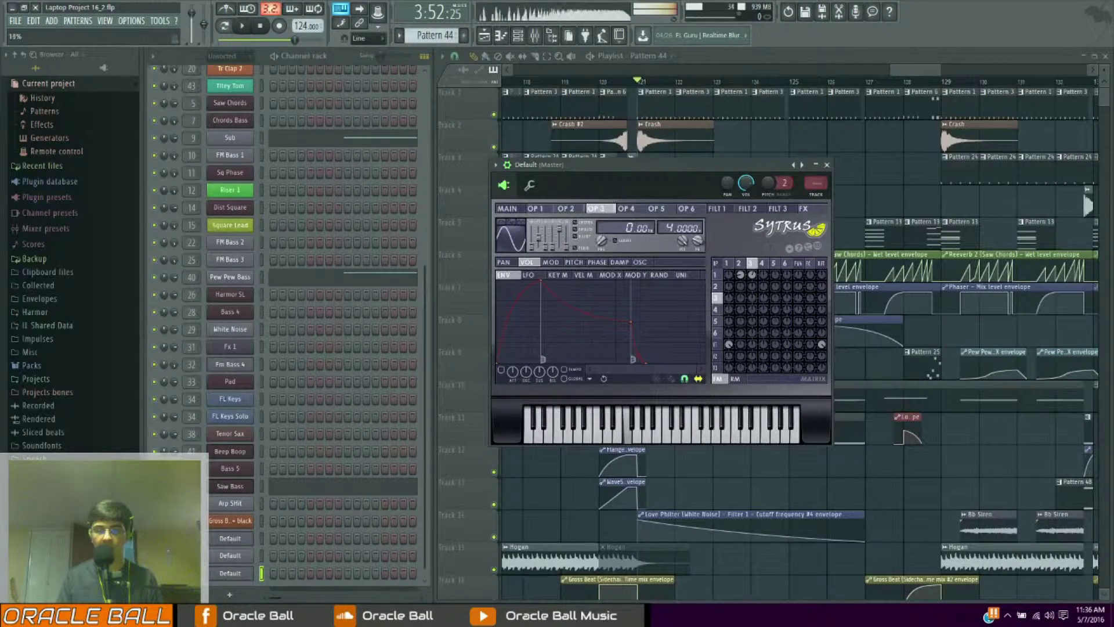
drag(752, 274, 752, 290)
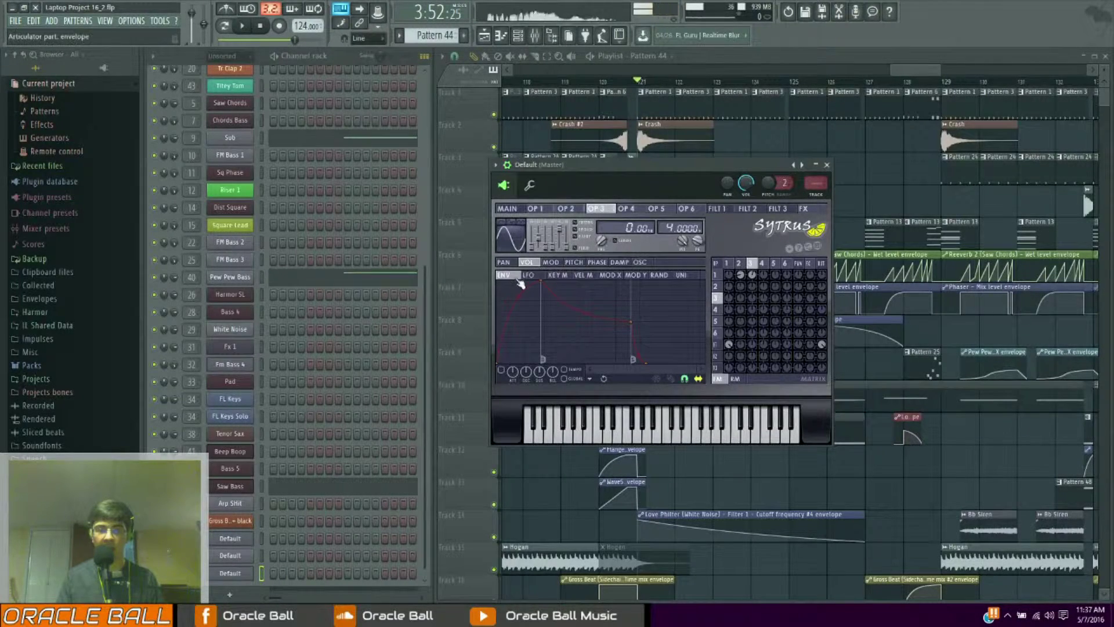
Enable operator 3's volume envelope and reduce it to three points that stay at zero before curving up to full level
right_click(541, 282)
click(565, 296)
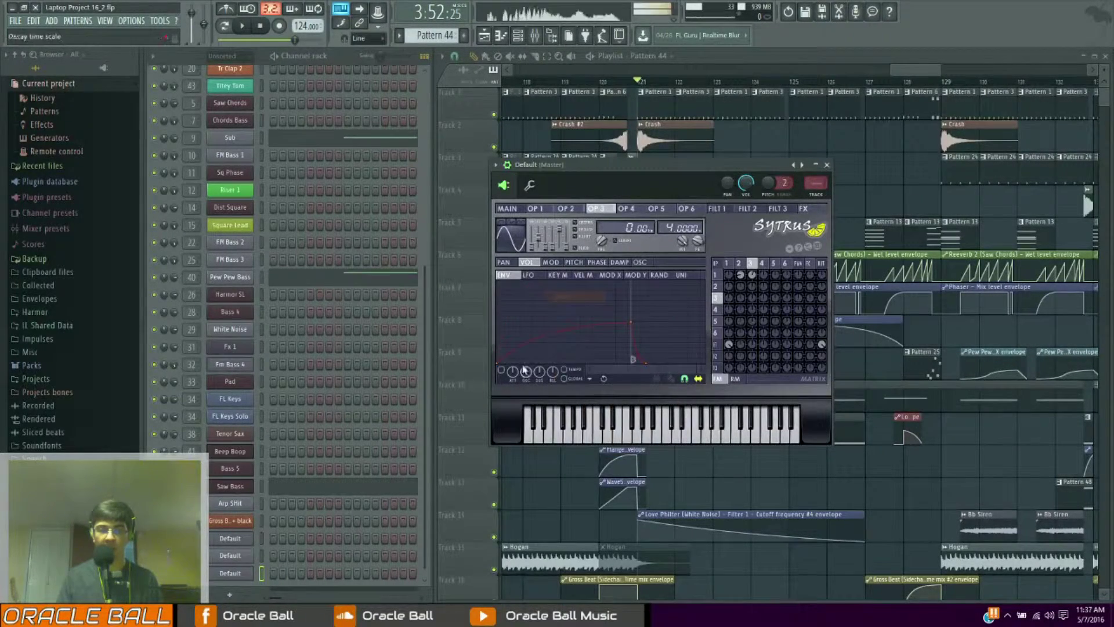
right_click(645, 363)
click(667, 378)
drag(631, 320, 667, 280)
right_click(607, 363)
drag(637, 322, 544, 368)
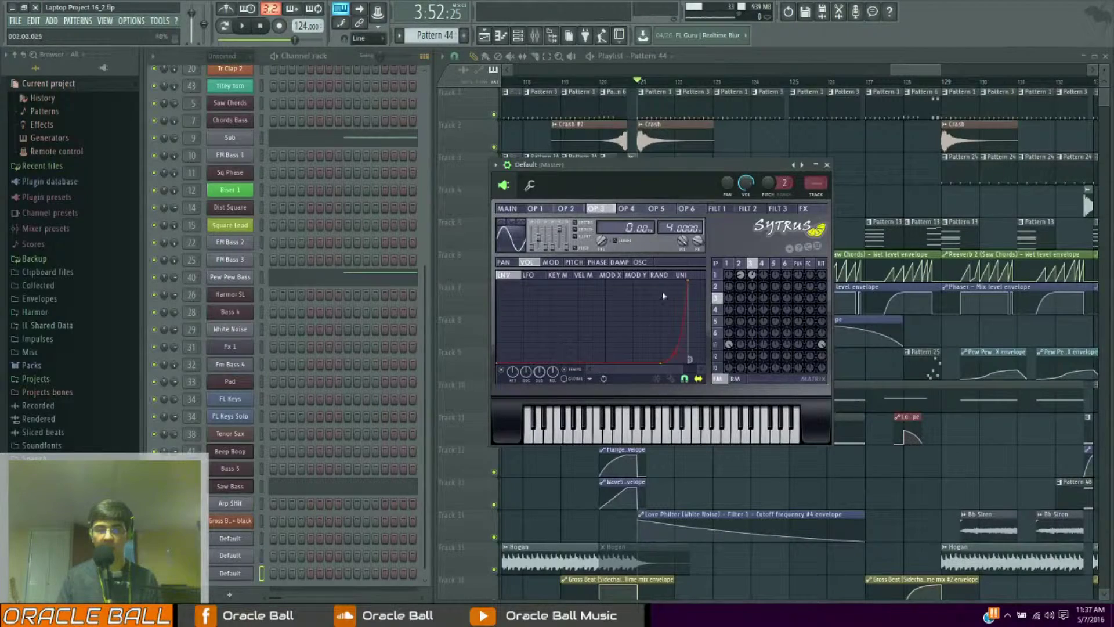
Retime the zero and full-level points of operator 3's volume envelope so the rise starts late, and audition a note
drag(688, 281, 636, 270)
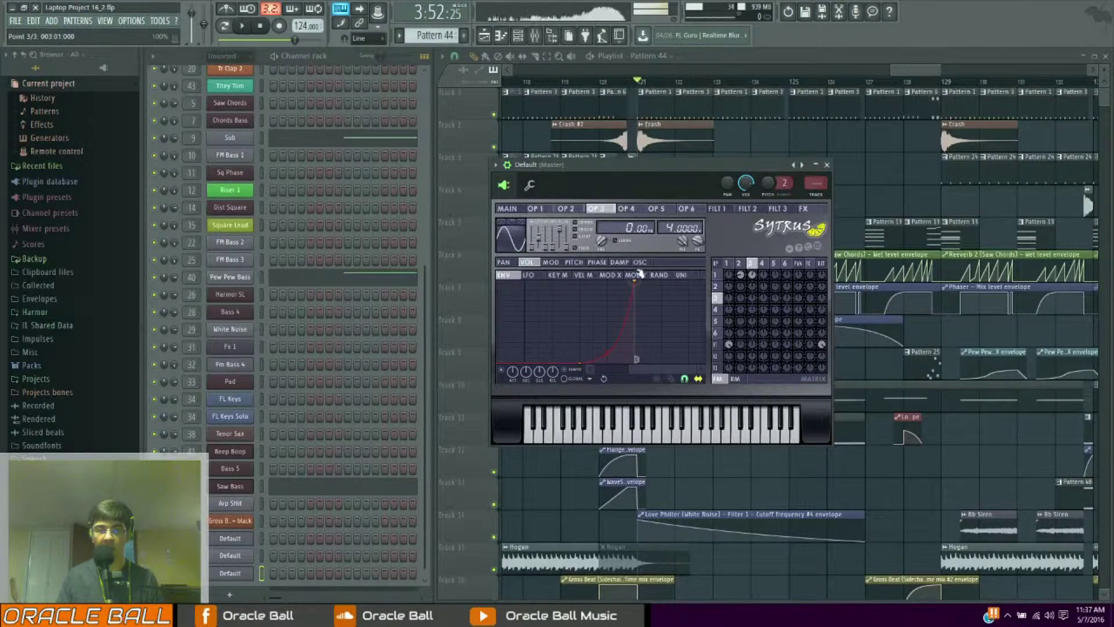
drag(580, 362, 607, 366)
drag(663, 281, 637, 275)
drag(645, 369, 606, 377)
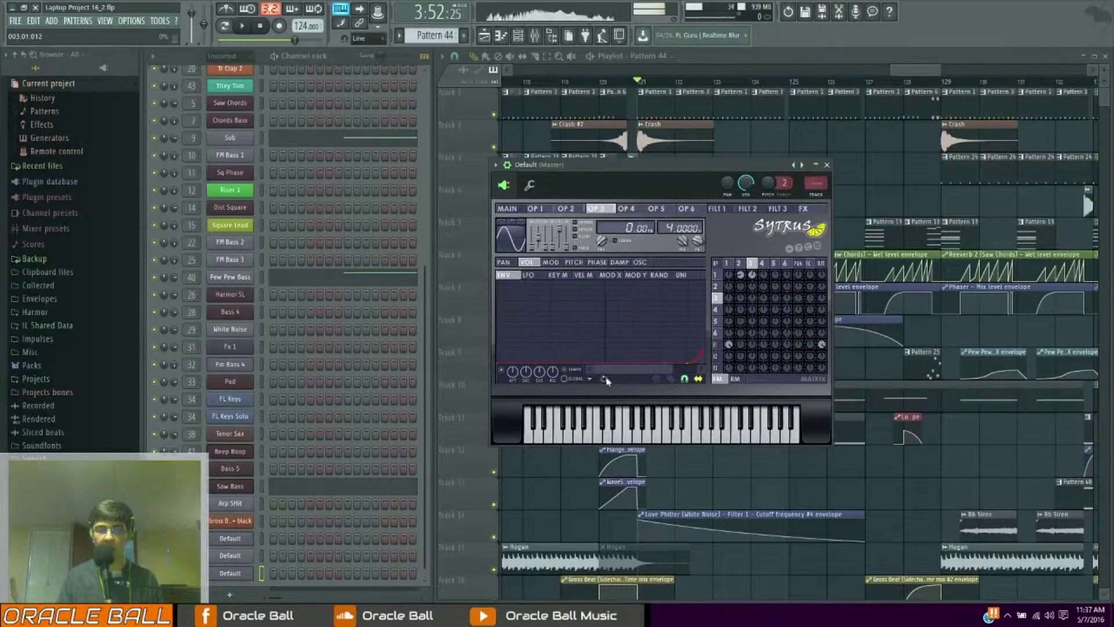
key(m)
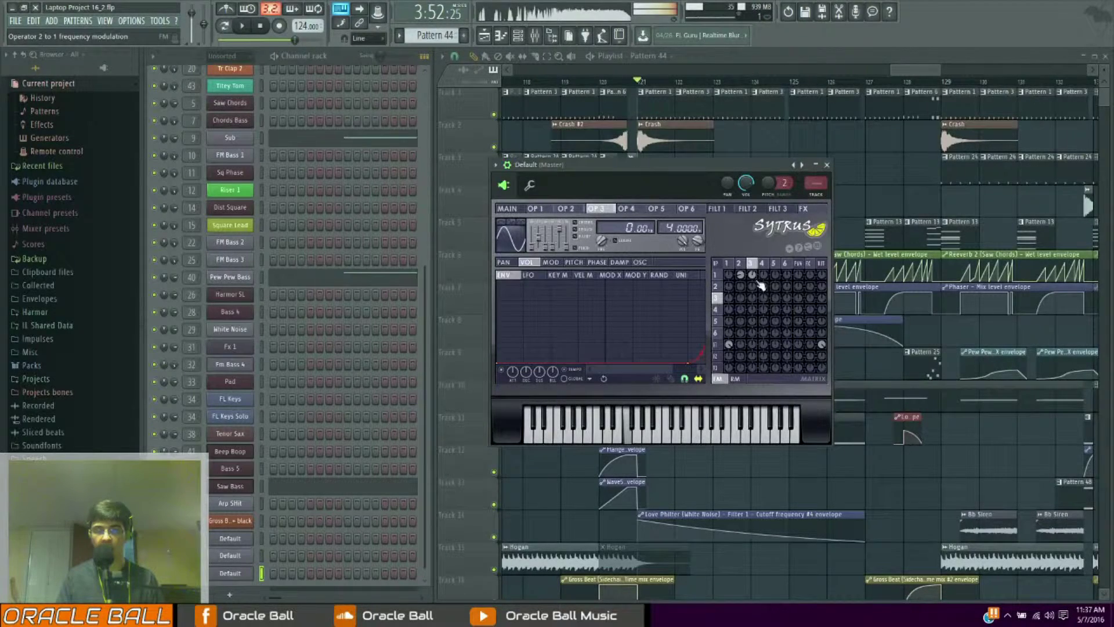
Set operator 4's frequency ratio to 32 and change its waveform to a saw
click(626, 207)
drag(679, 228, 679, 220)
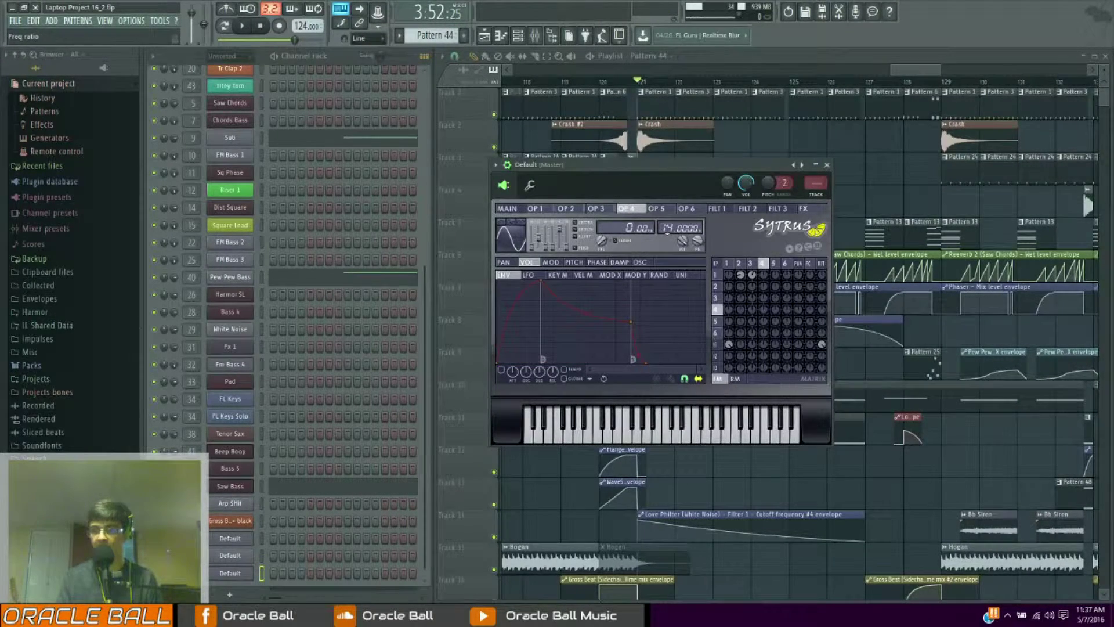
click(667, 230)
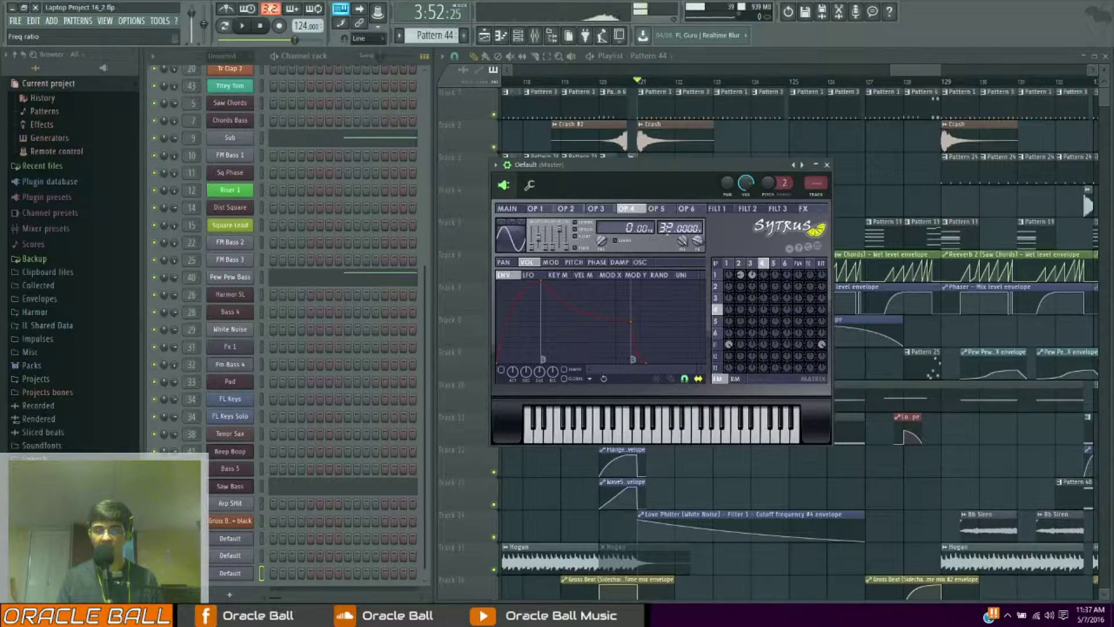
drag(531, 247, 532, 237)
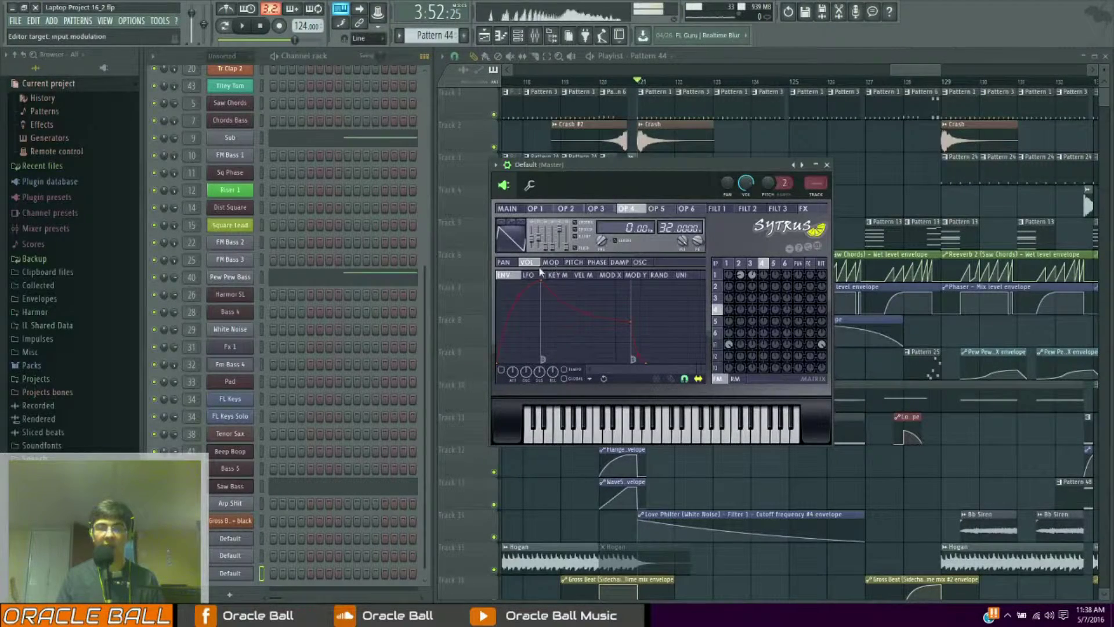
Enable operator 4's volume envelope and reduce it to three points, staying at zero before curving up to a low final level
right_click(544, 283)
click(560, 296)
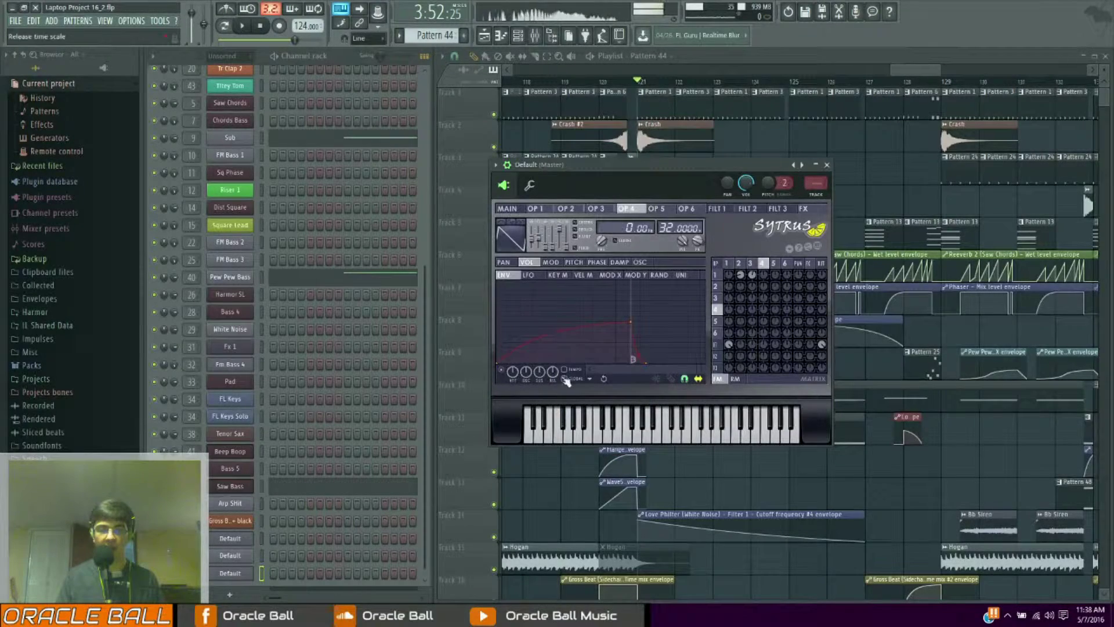
right_click(646, 361)
click(659, 370)
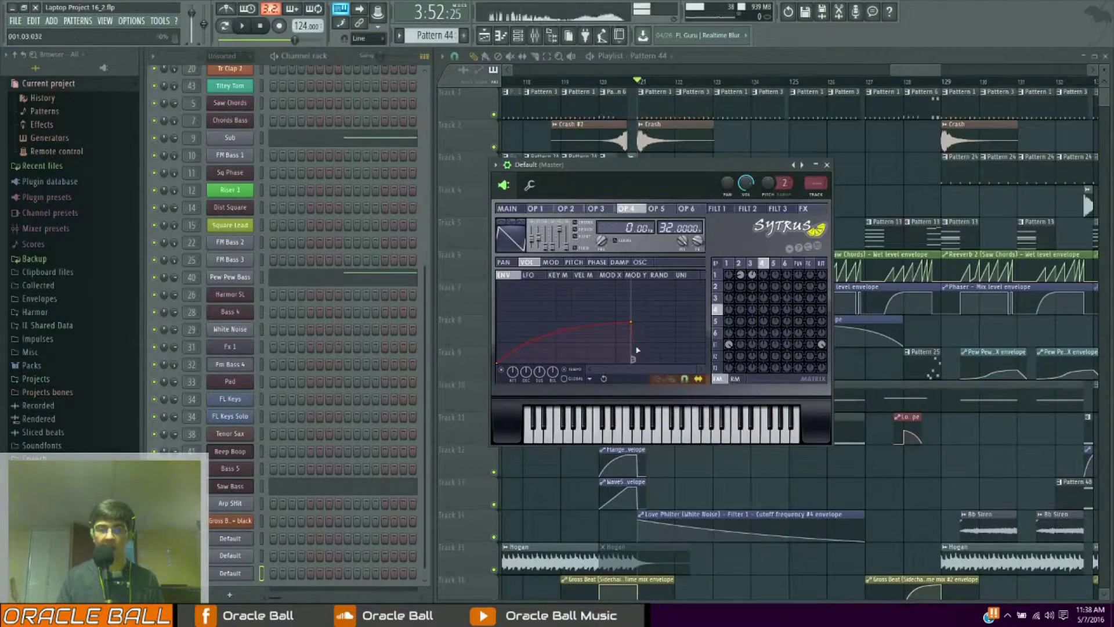
drag(631, 322, 607, 406)
right_click(552, 358)
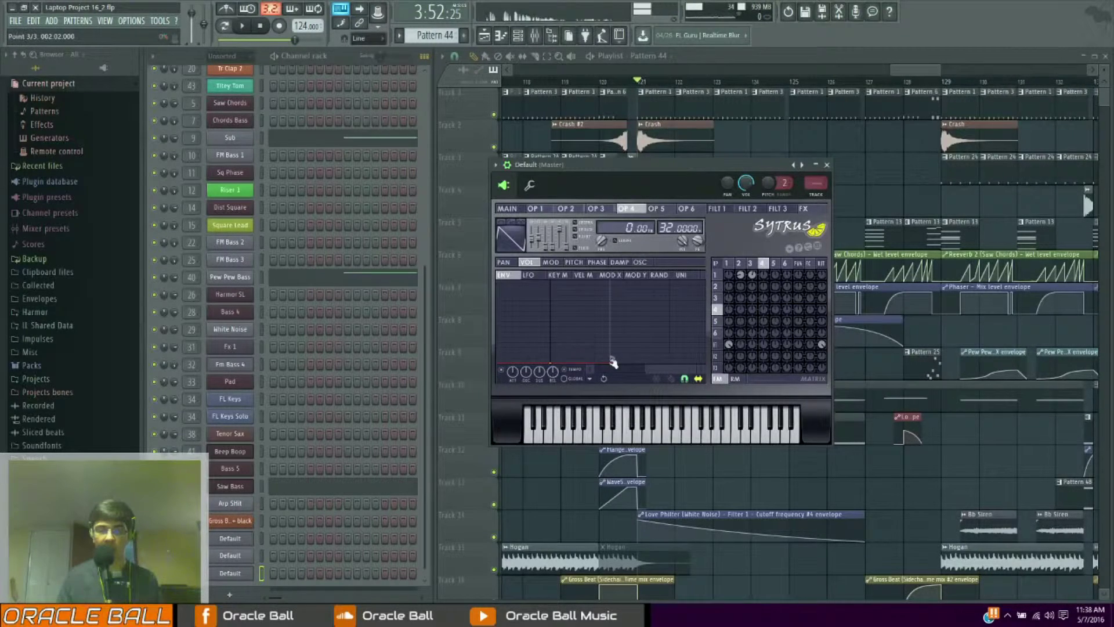
drag(611, 354, 610, 342)
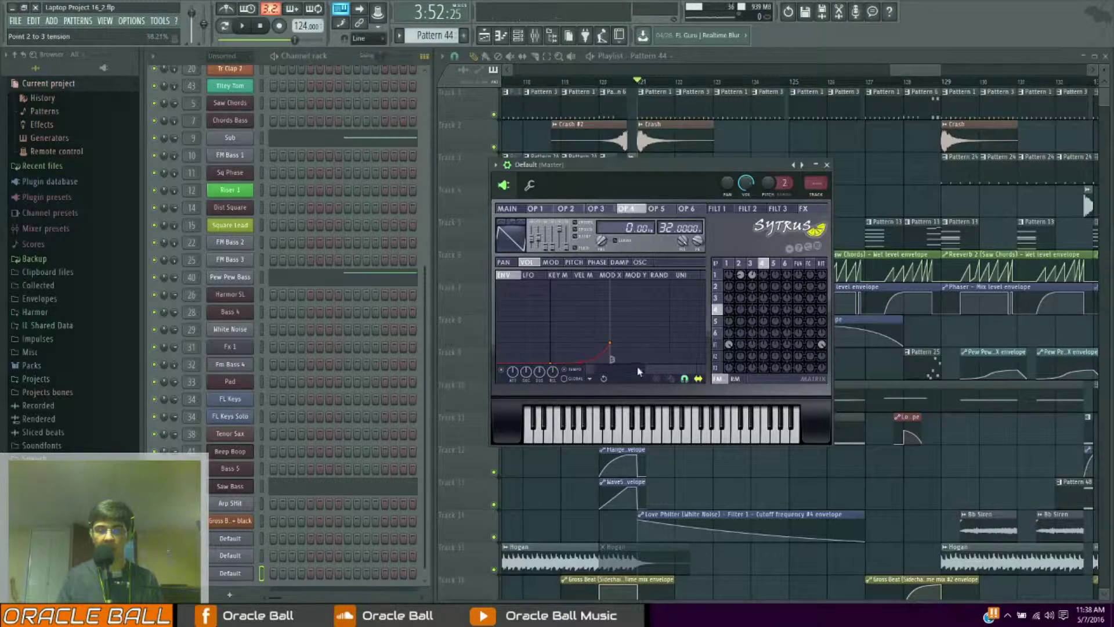
Set operator 4's frequency modulation of operator 1 to about -27%, using Pew Pew Bass as reference, and audition a note
drag(768, 276, 768, 285)
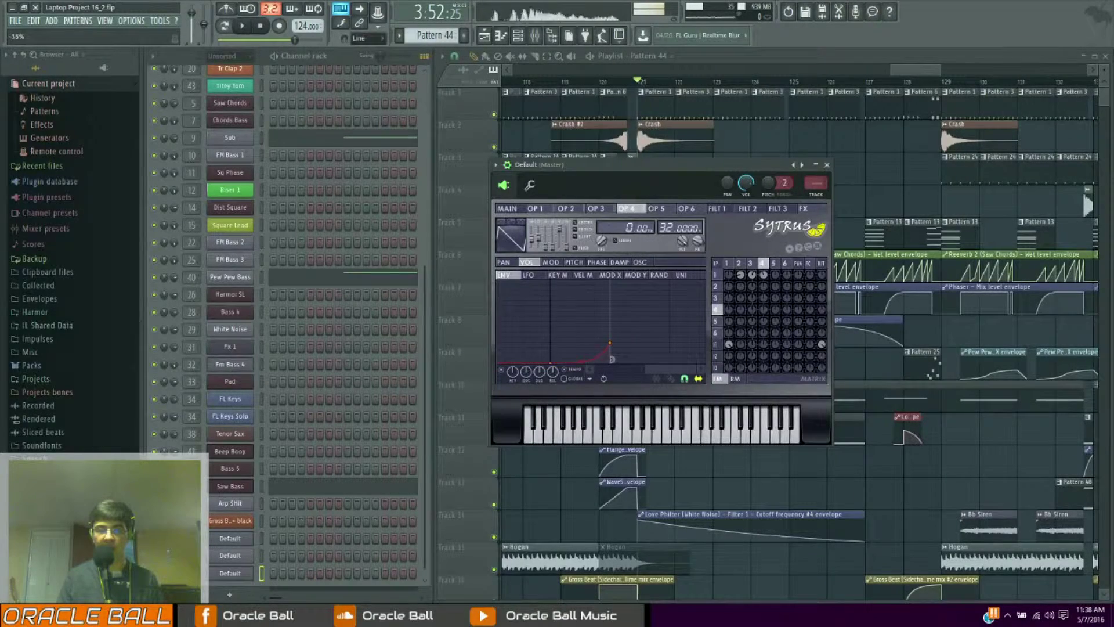
click(244, 280)
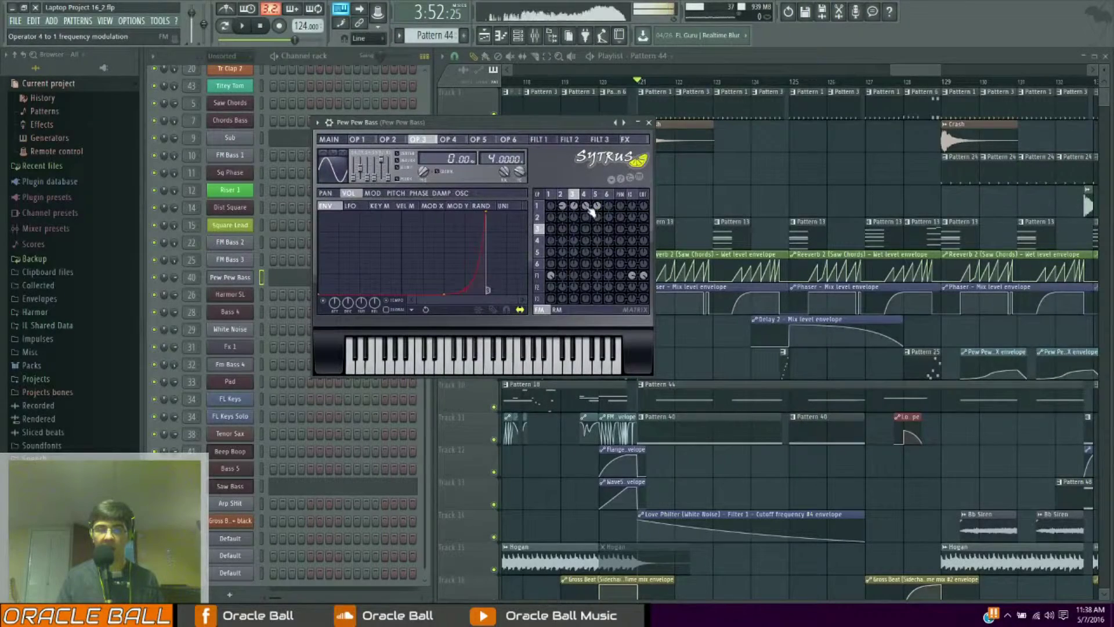
click(235, 579)
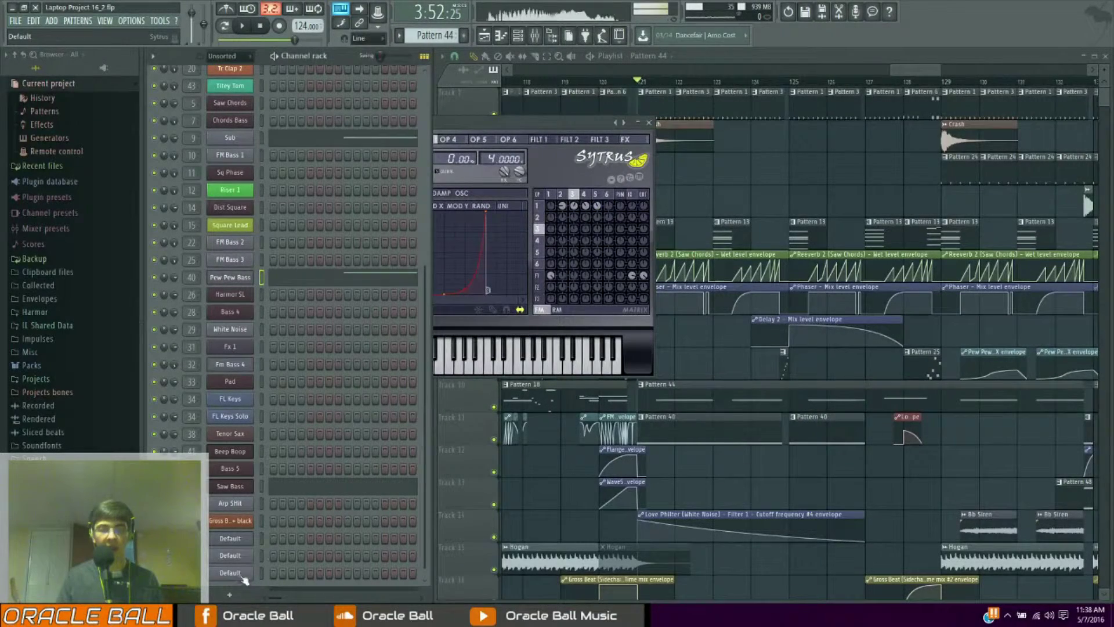
click(244, 577)
click(764, 274)
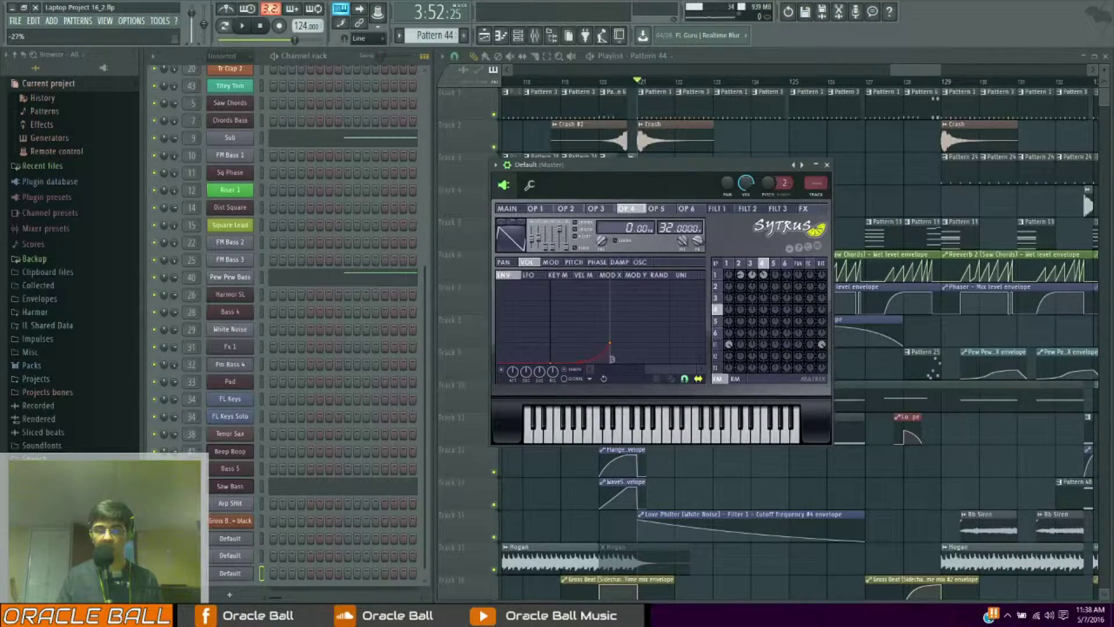
drag(589, 185, 520, 177)
key(v)
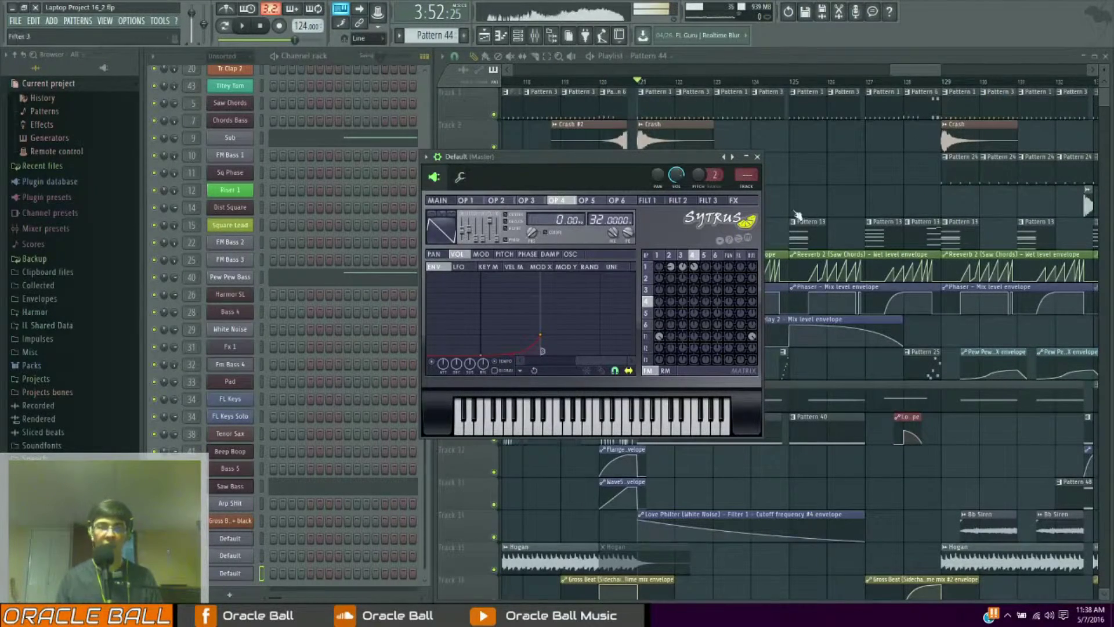
Set operator 5's frequency modulation of operator 1 to about -29%, using Pew Pew Bass as reference
click(442, 202)
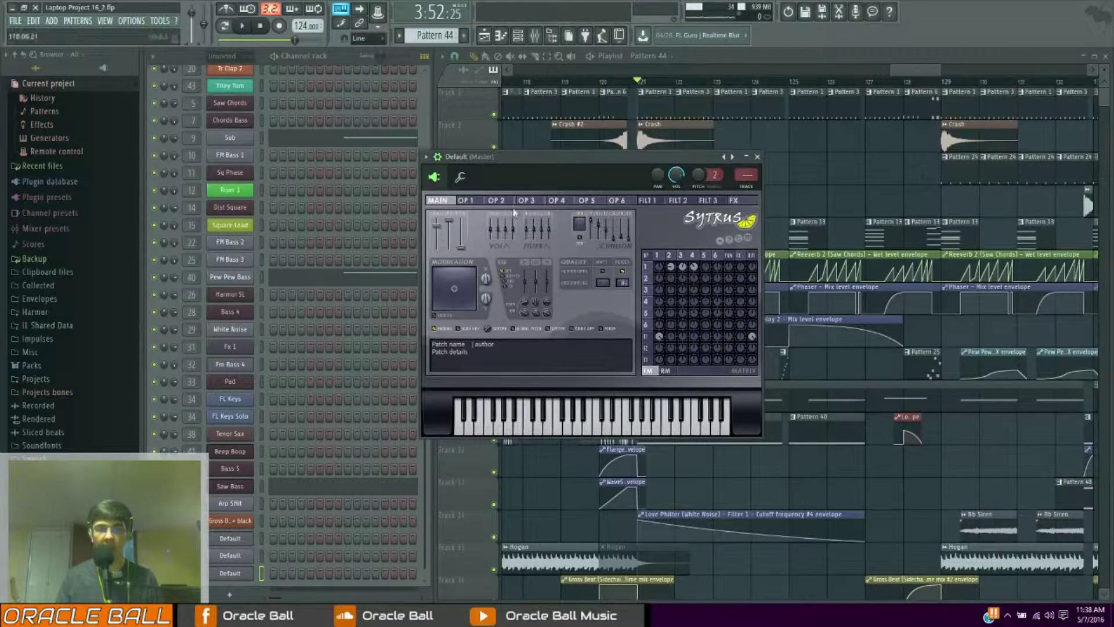
click(588, 200)
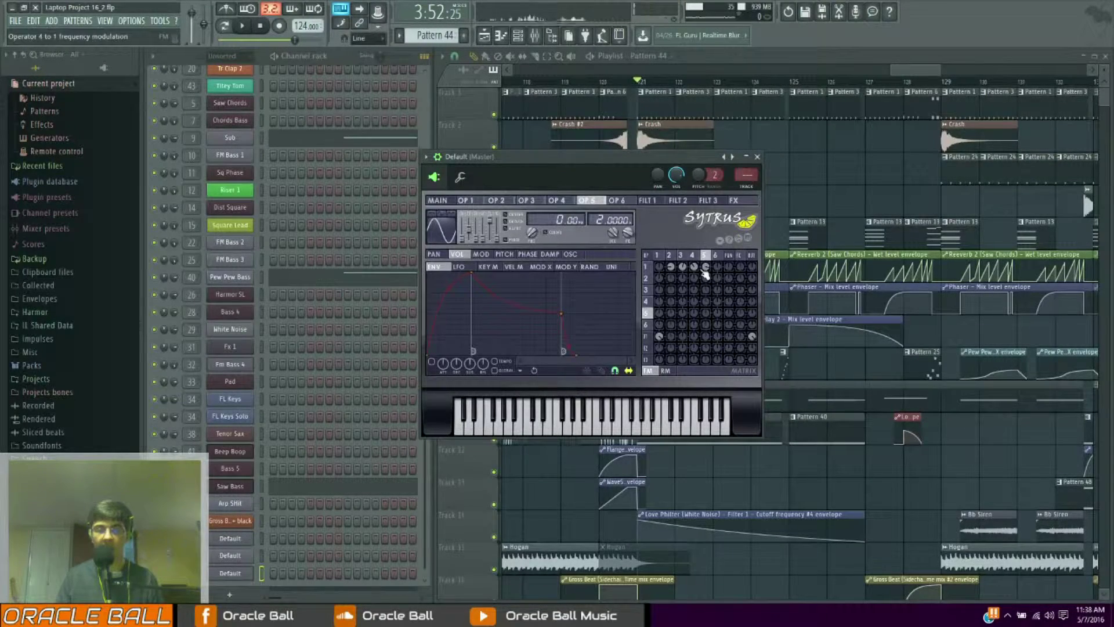
click(235, 277)
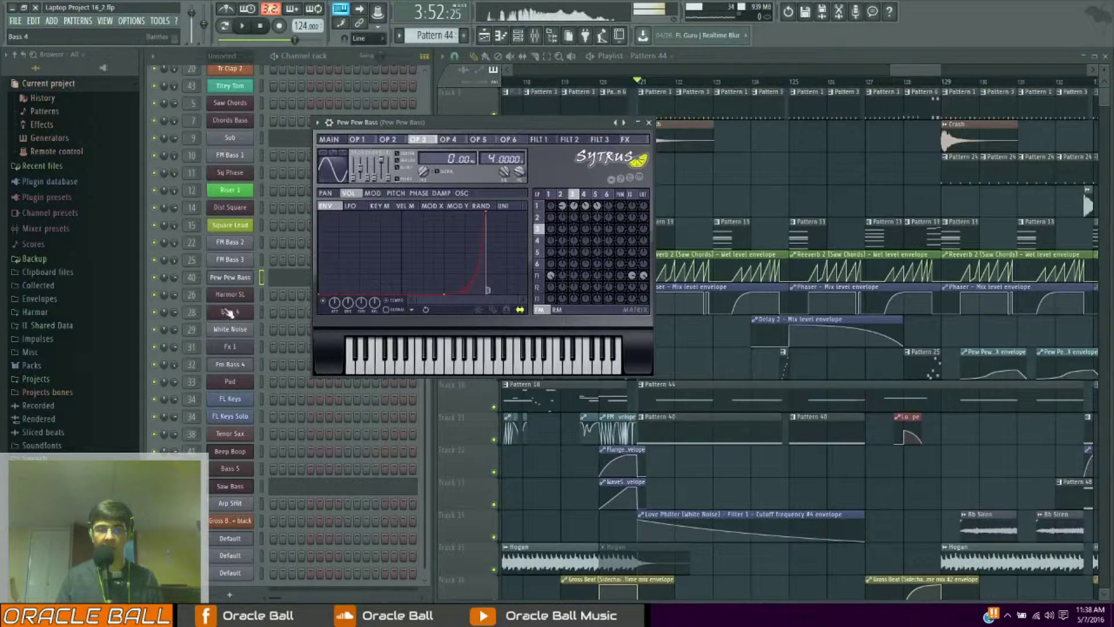
click(230, 573)
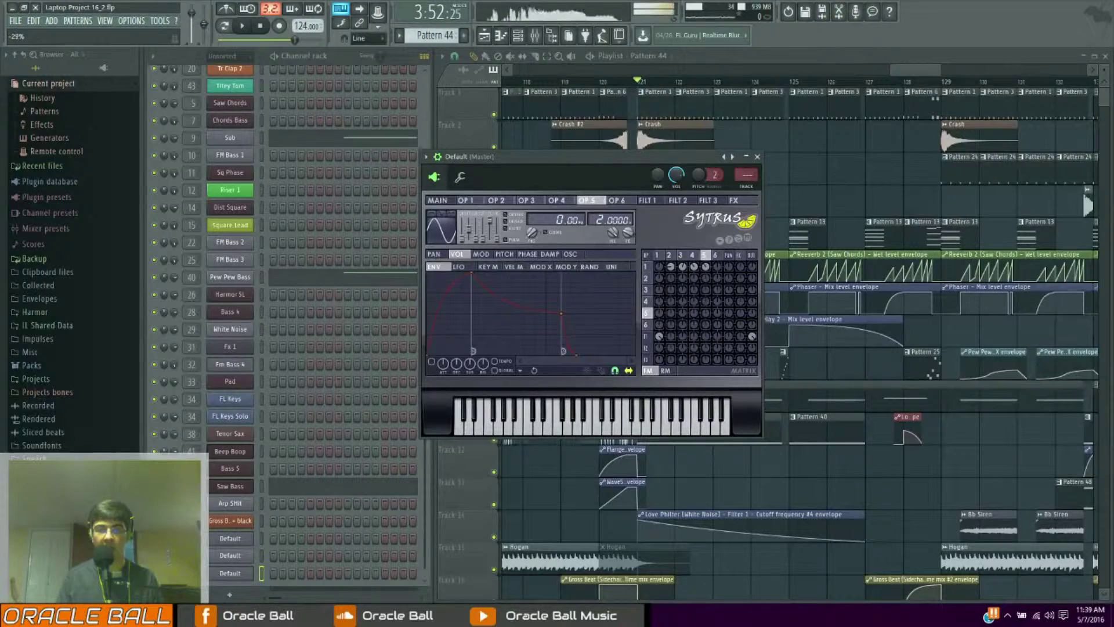
Shape operator 5's volume response to Modulation Y as a straight rise from zero to full level
click(573, 270)
drag(430, 273, 428, 354)
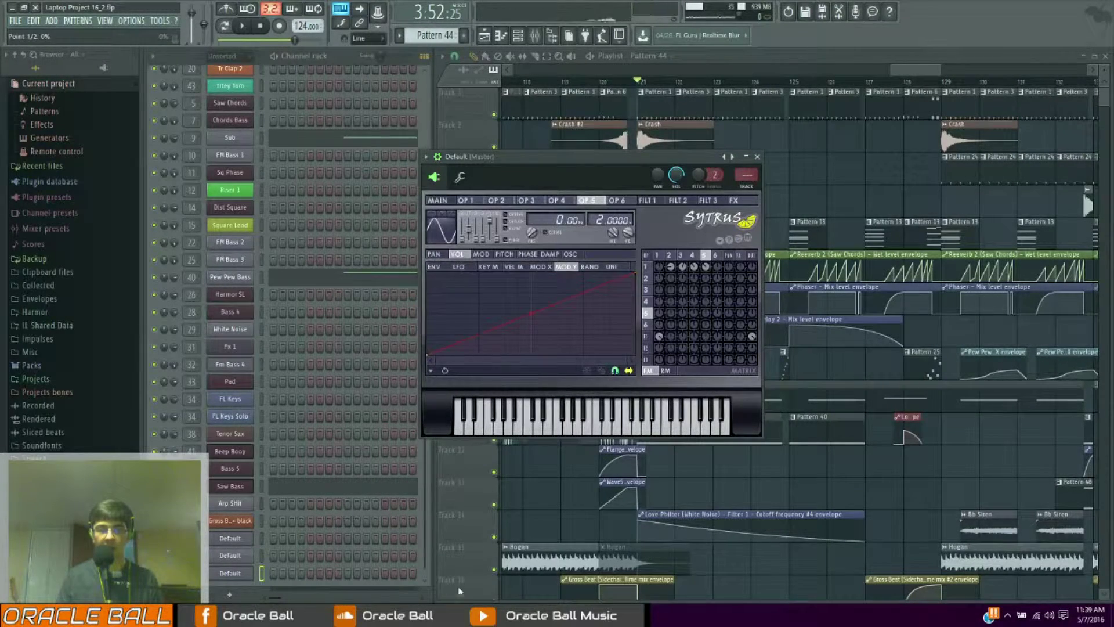
click(438, 200)
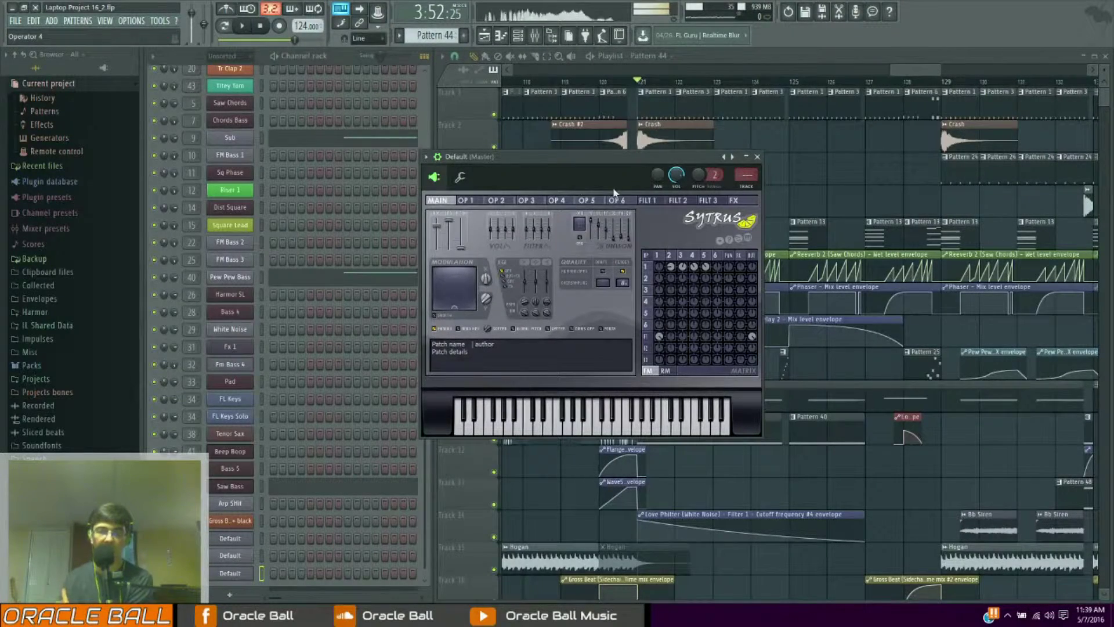
click(586, 200)
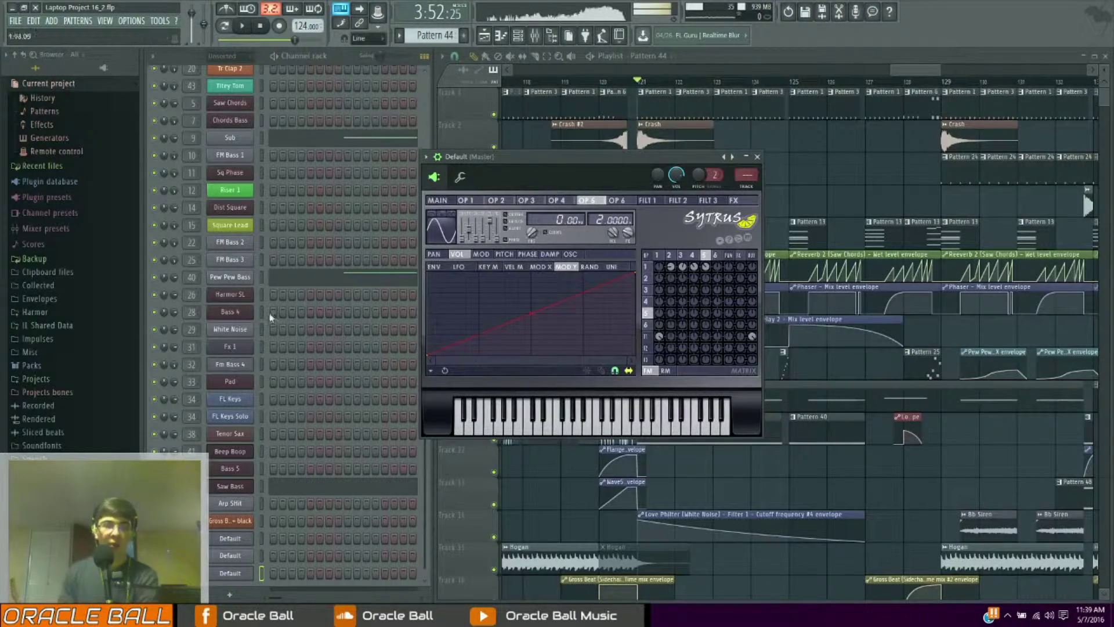
Set operator 5's frequency ratio to 48 and square off its sine waveform, using Pew Pew Bass as reference
click(230, 278)
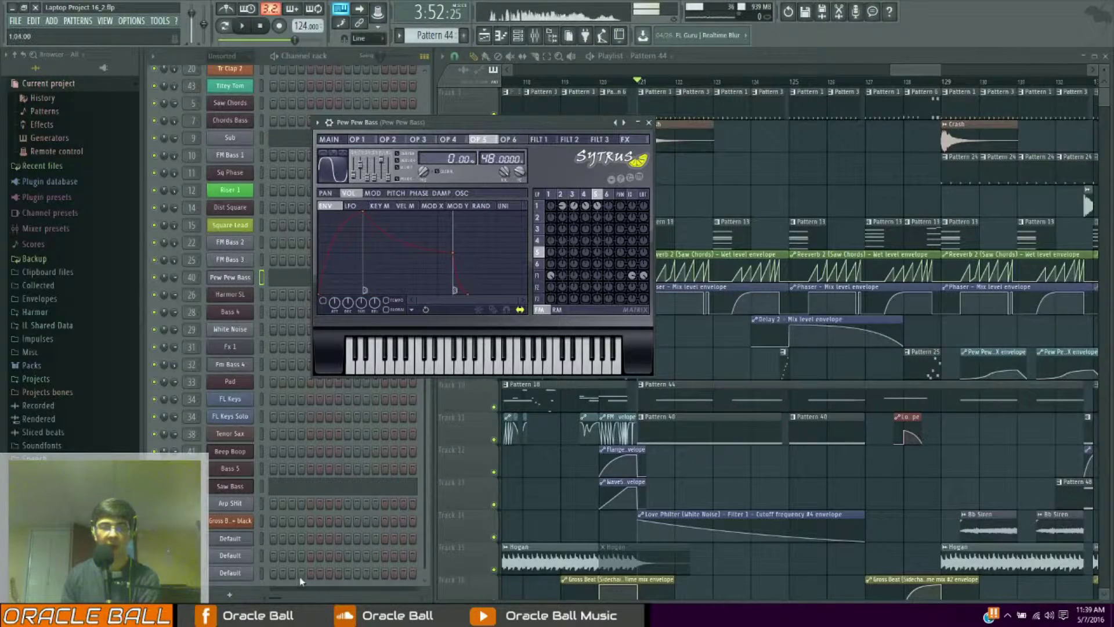
click(231, 572)
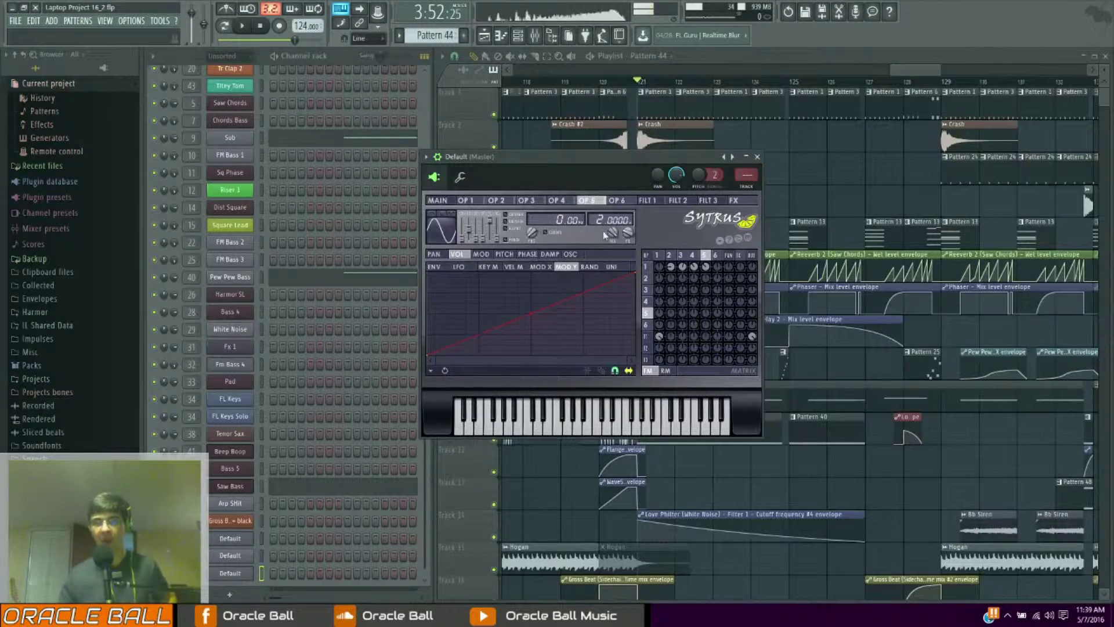
drag(611, 233, 611, 220)
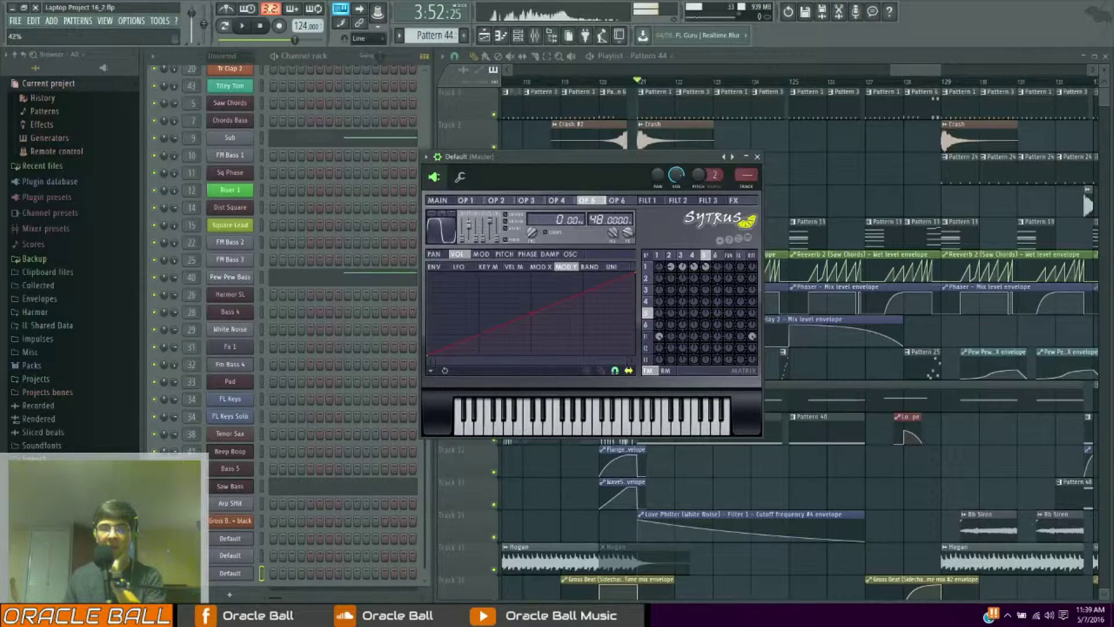
drag(468, 225, 469, 225)
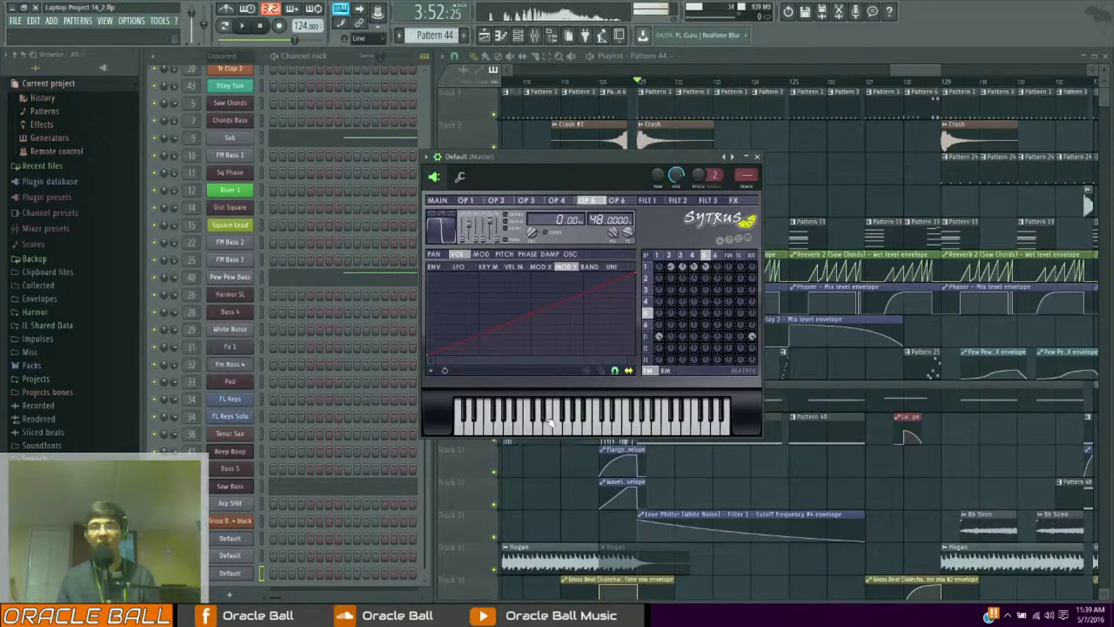
Lower the patch's Modulation Y to its minimum and hide the plugin's detailed settings
click(438, 200)
mouse_move(486, 299)
mouse_down()
mouse_move(487, 286)
mouse_move(486, 299)
mouse_up()
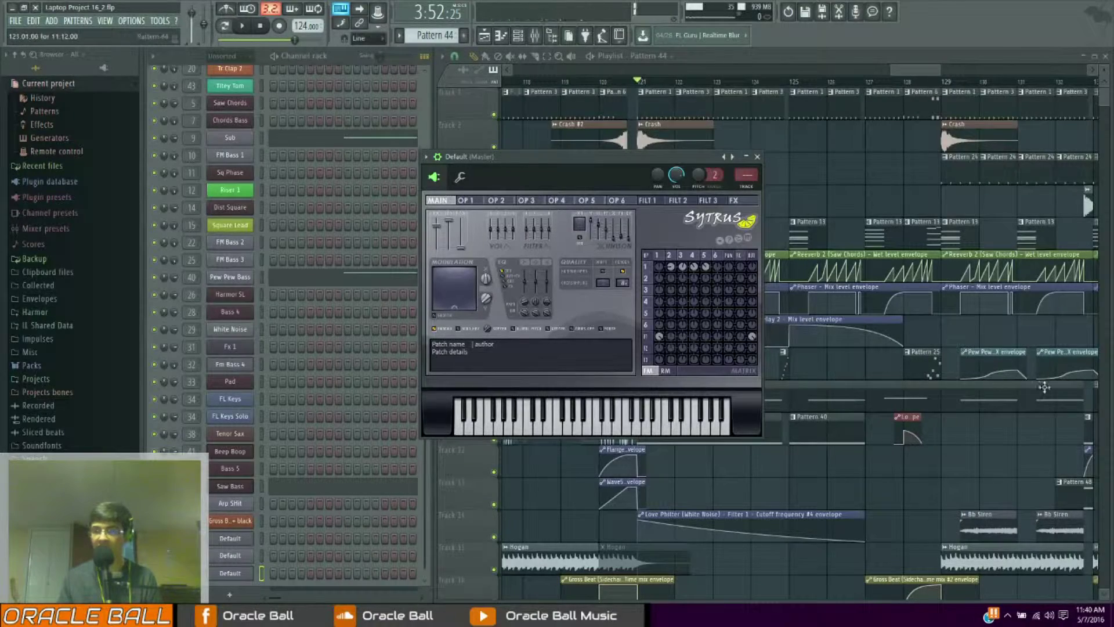
drag(935, 73, 947, 74)
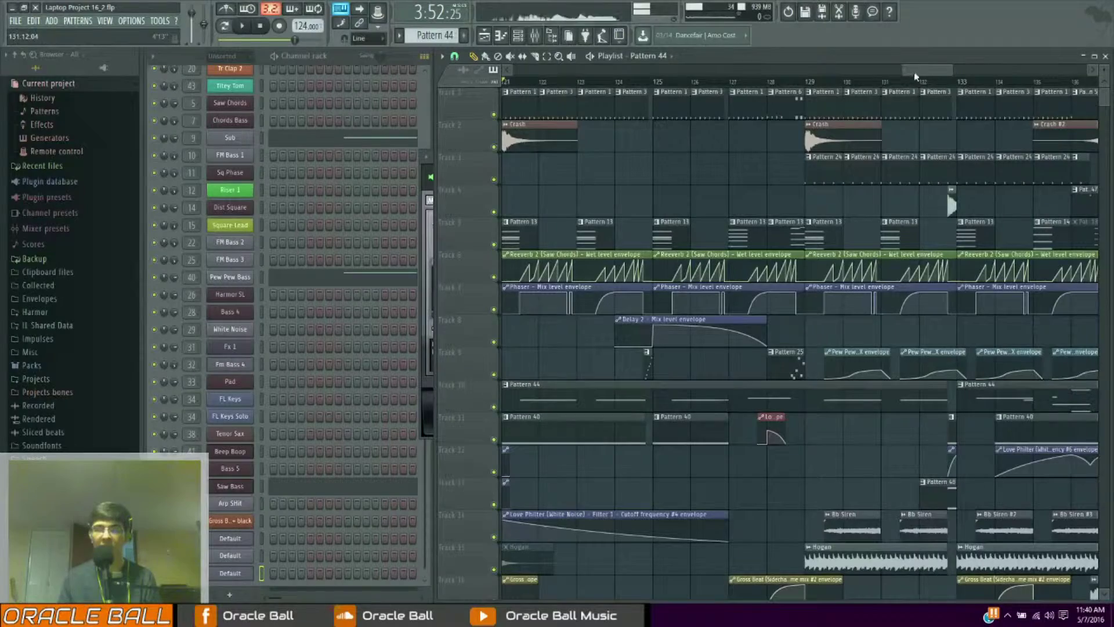
click(434, 159)
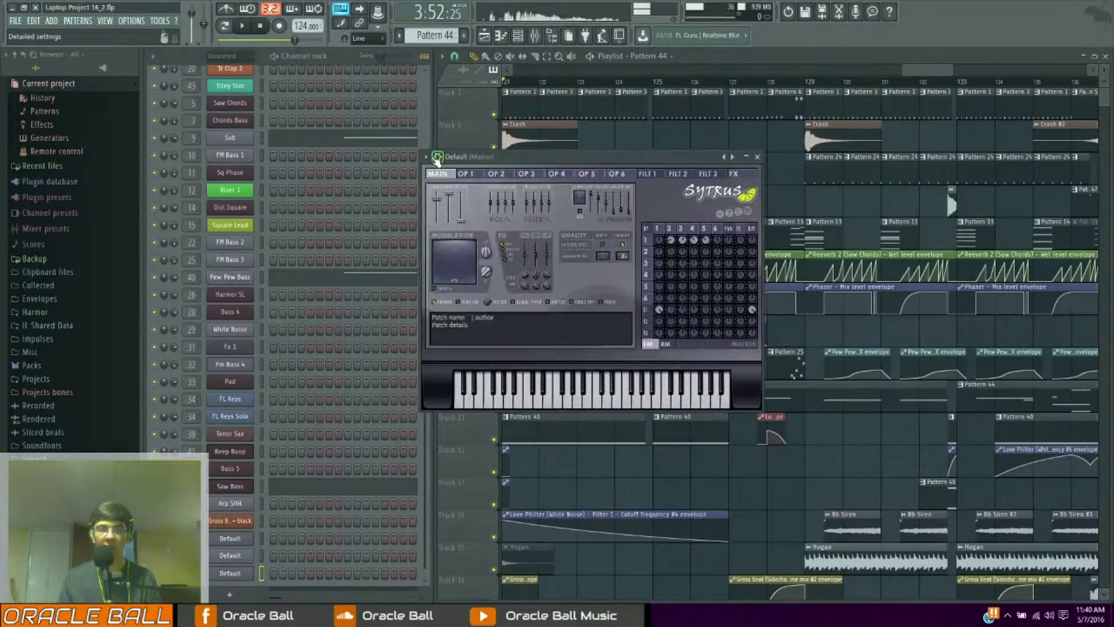
drag(490, 162, 418, 188)
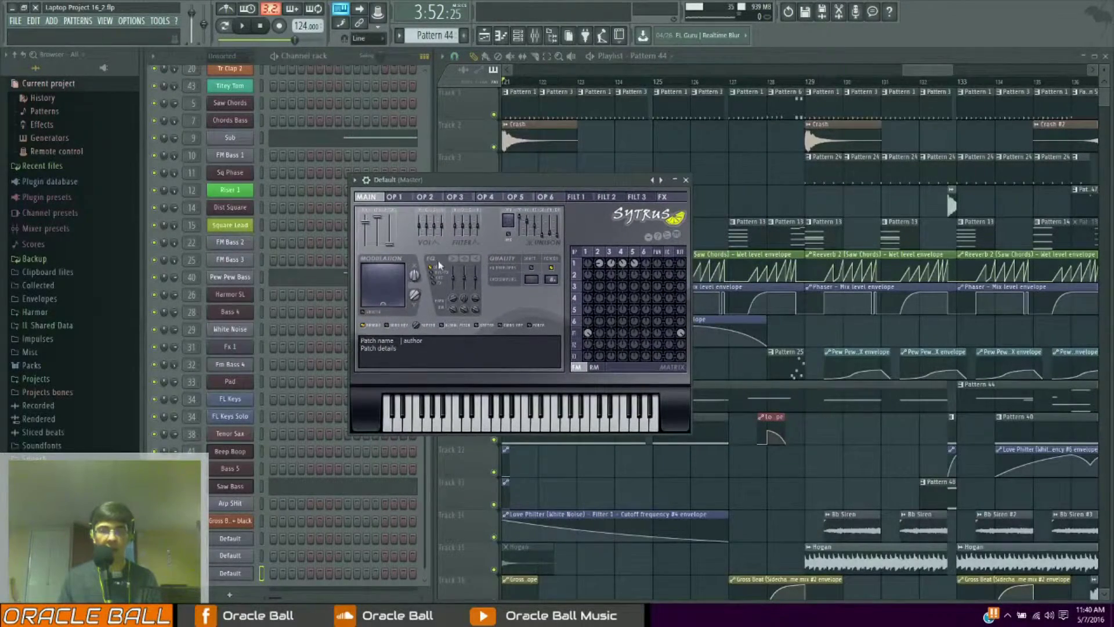
mouse_move(415, 294)
mouse_down()
mouse_move(414, 284)
mouse_move(416, 300)
mouse_up()
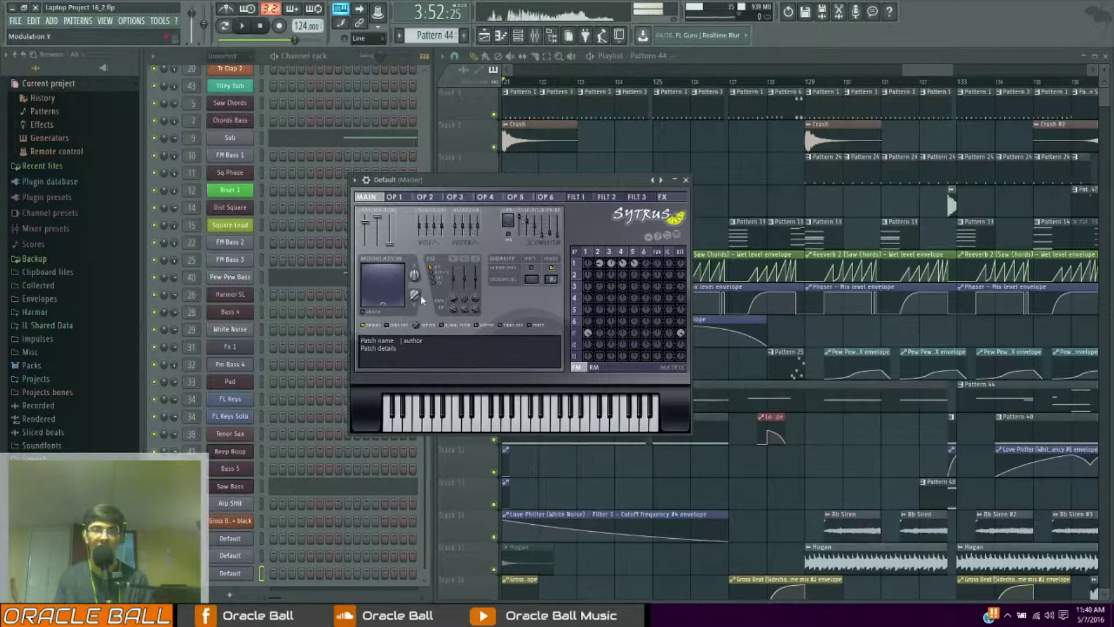
Bend filter 1's waveshaper curve upward at its midpoint and send filter 1 to the effects at about 66%
click(587, 199)
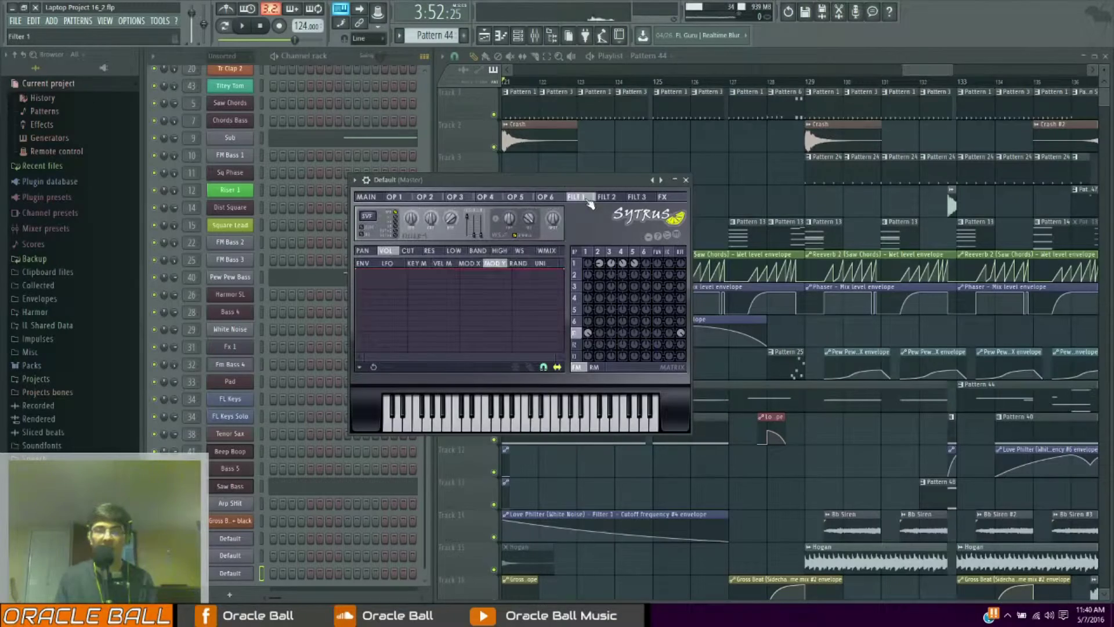
click(530, 255)
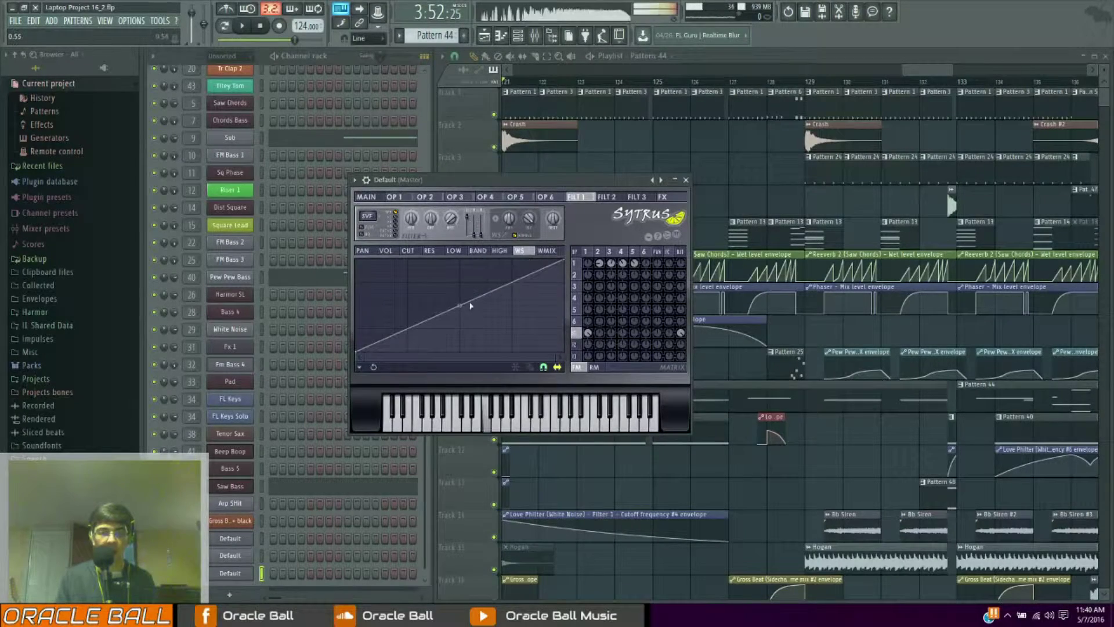
drag(460, 306, 460, 283)
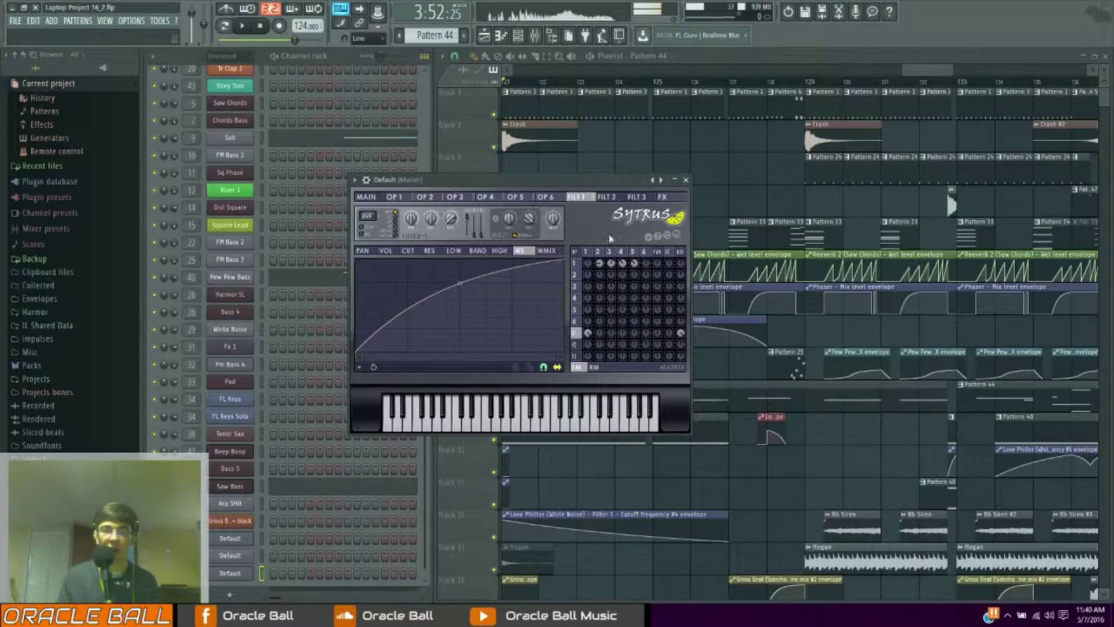
drag(672, 336, 669, 325)
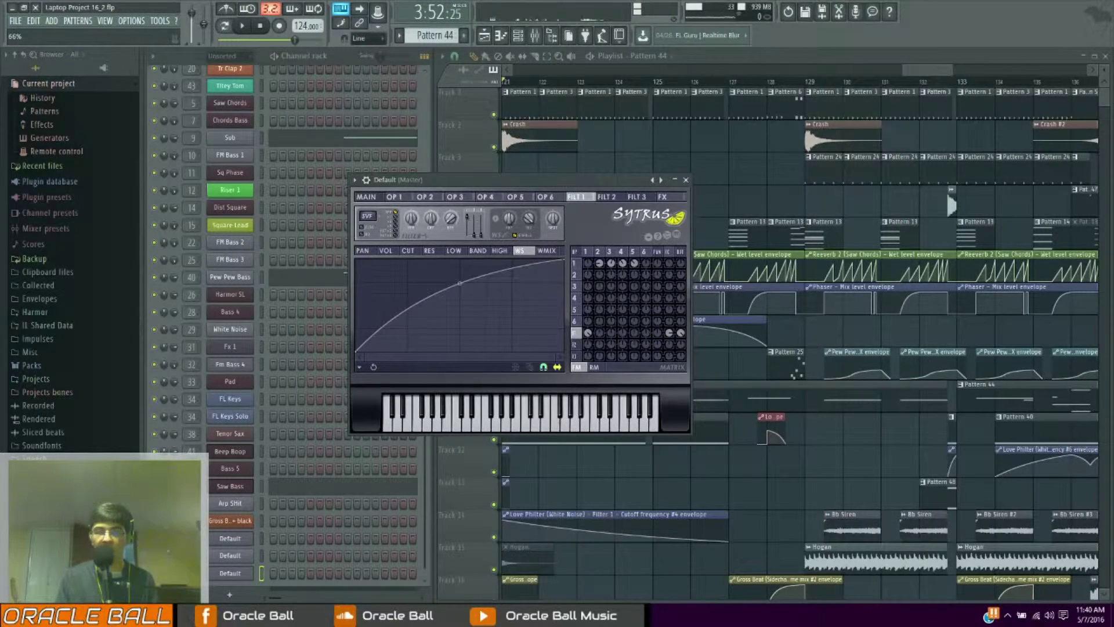
Adjust the effects section's reverb sliders to 59 and 1.2 sec, audition notes, and readjust filter 1's send to the effects
click(669, 255)
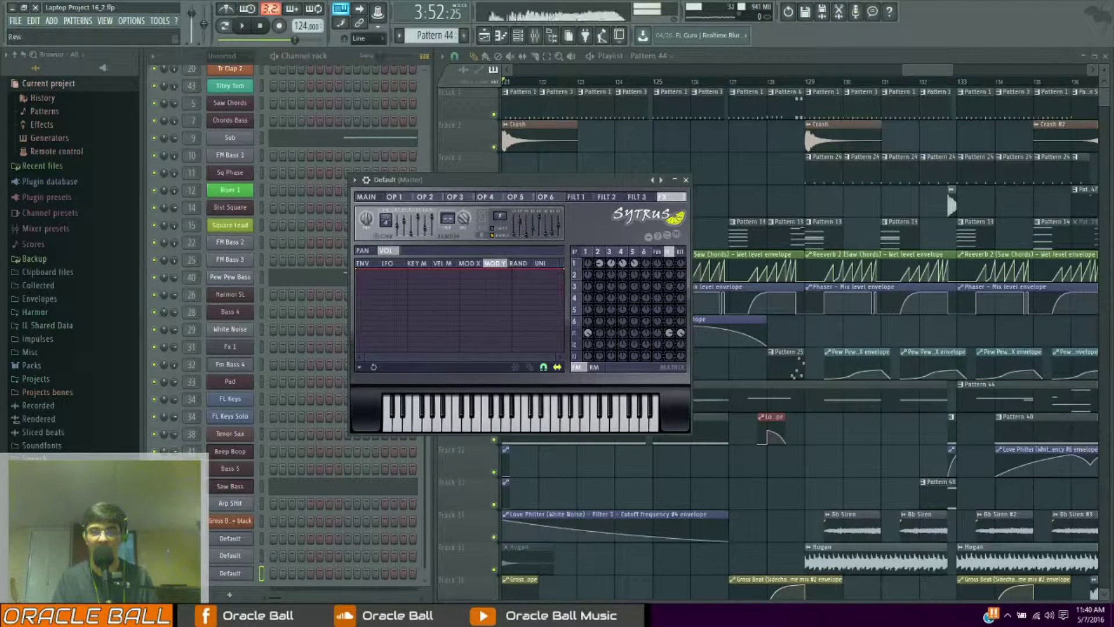
drag(526, 234, 525, 231)
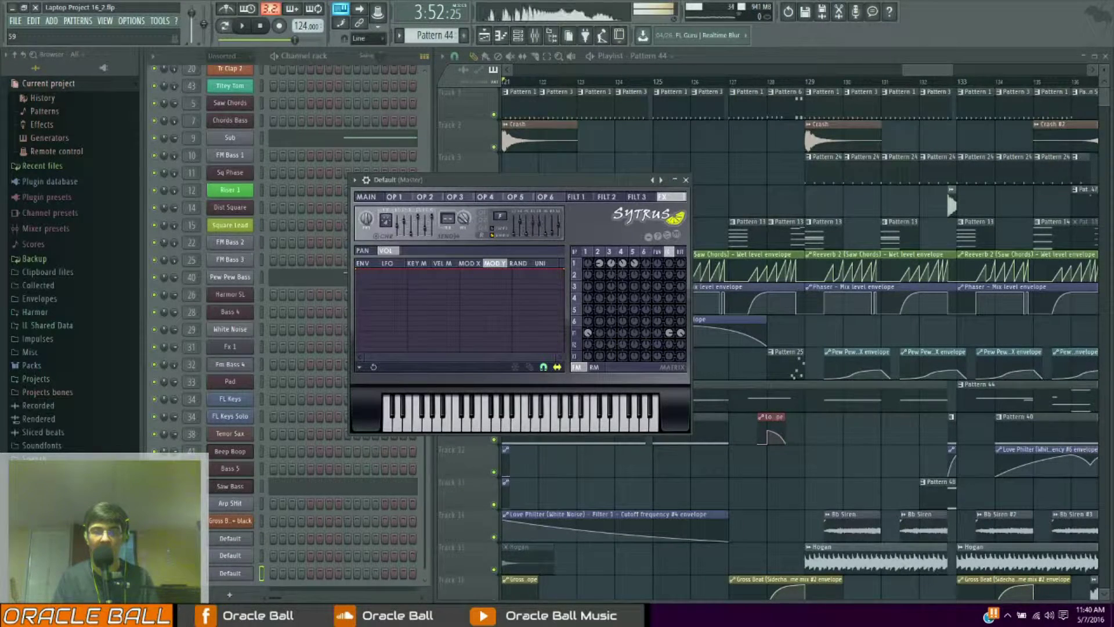
click(546, 231)
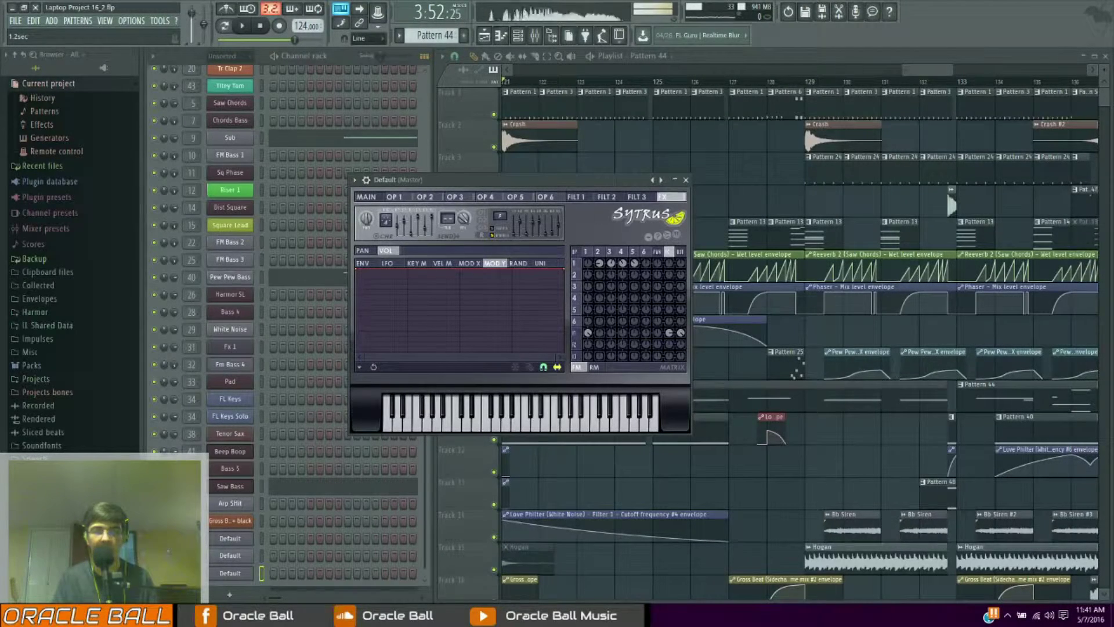
key(v)
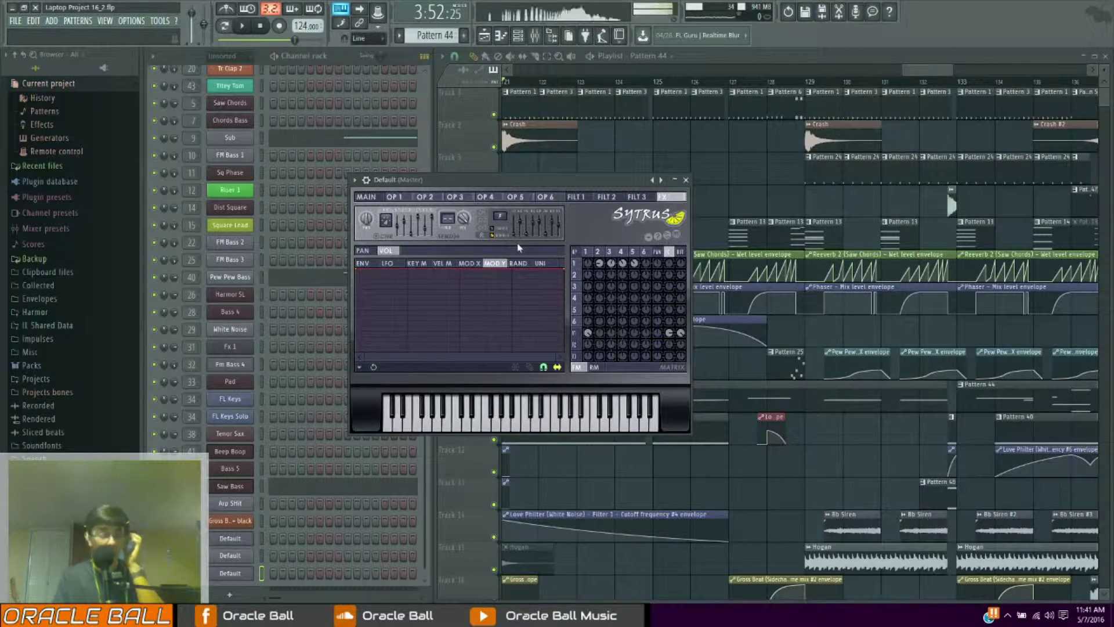
key(v)
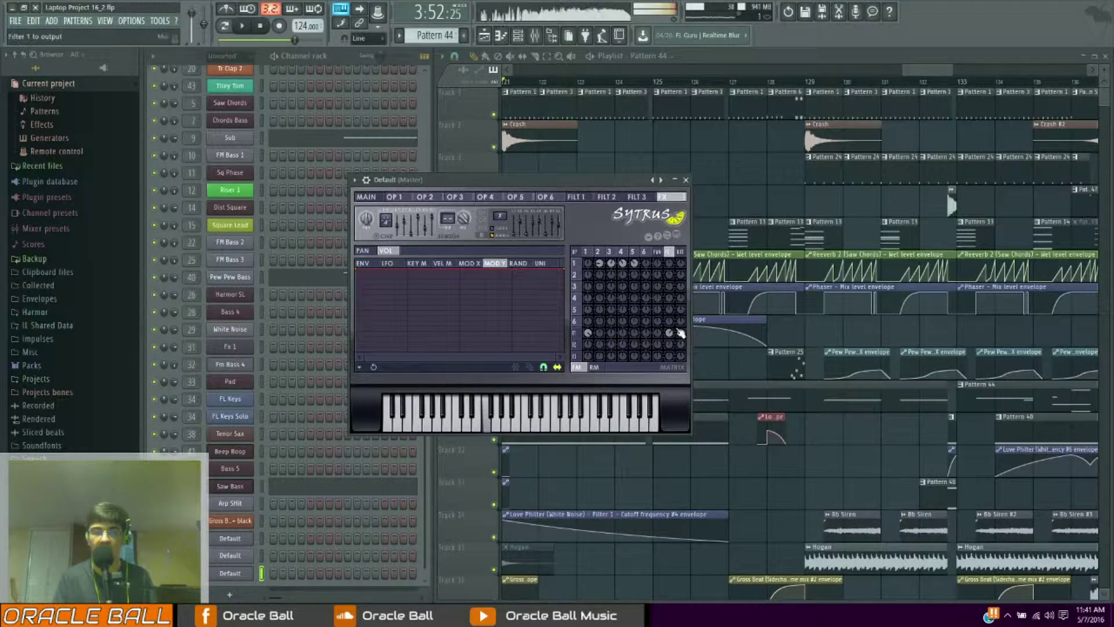
drag(671, 332, 671, 319)
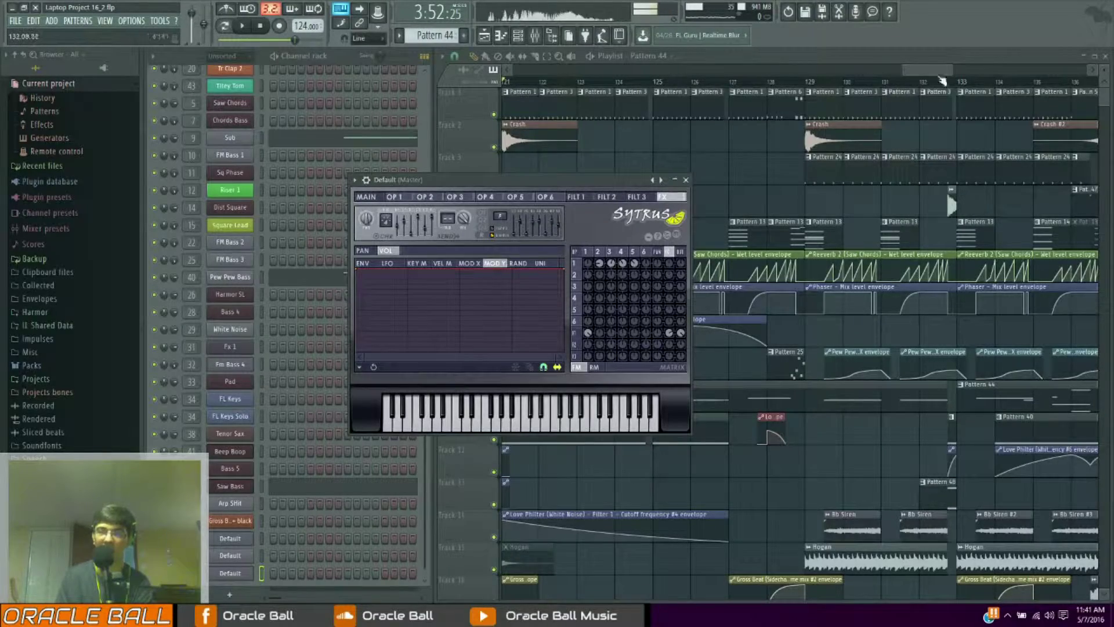
scroll(923, 81, down, 3)
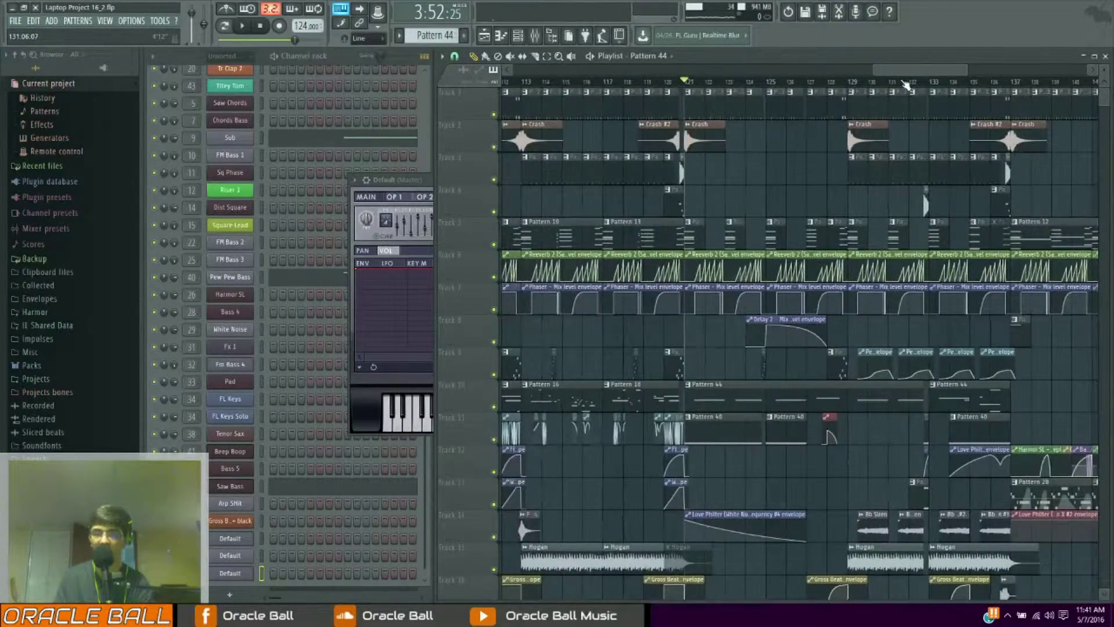
drag(406, 179, 435, 212)
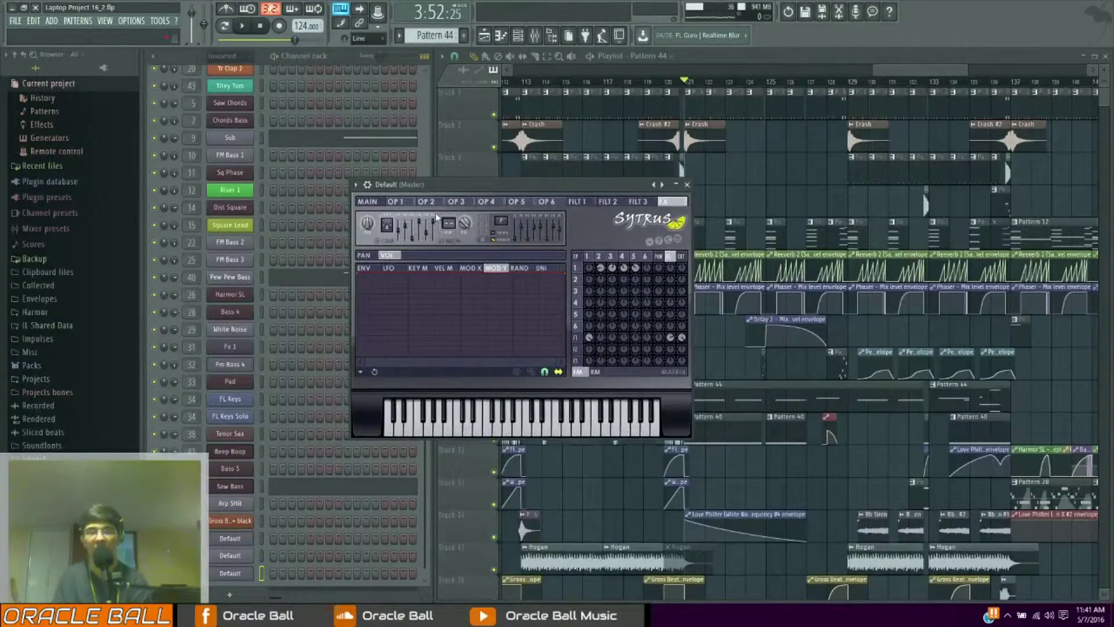
click(368, 202)
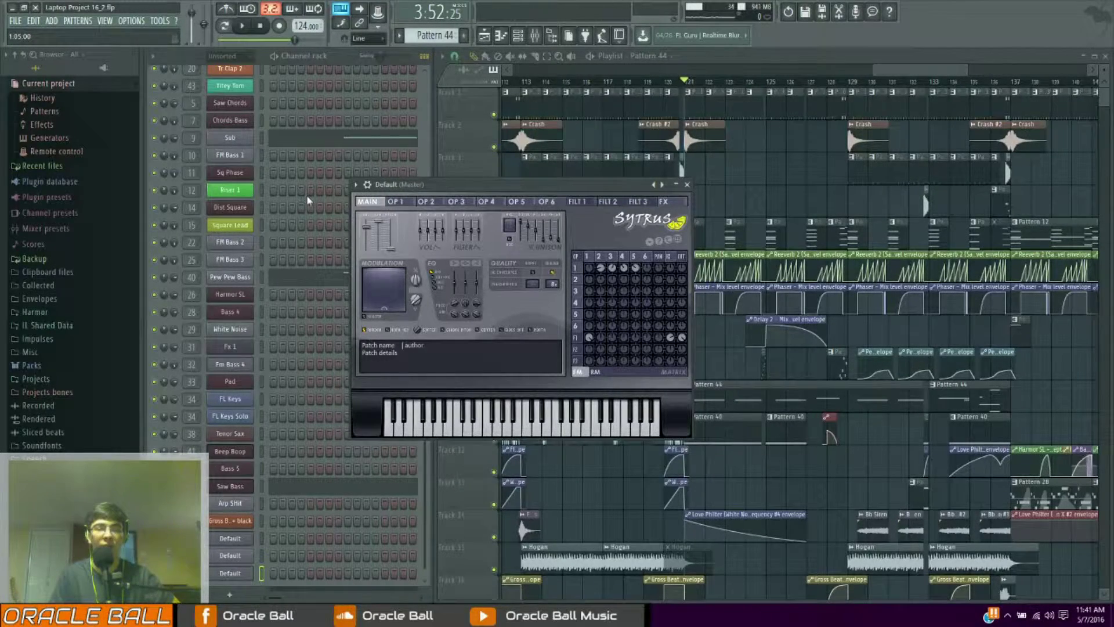
mouse_move(447, 188)
mouse_down()
mouse_move(507, 185)
mouse_move(463, 174)
mouse_up()
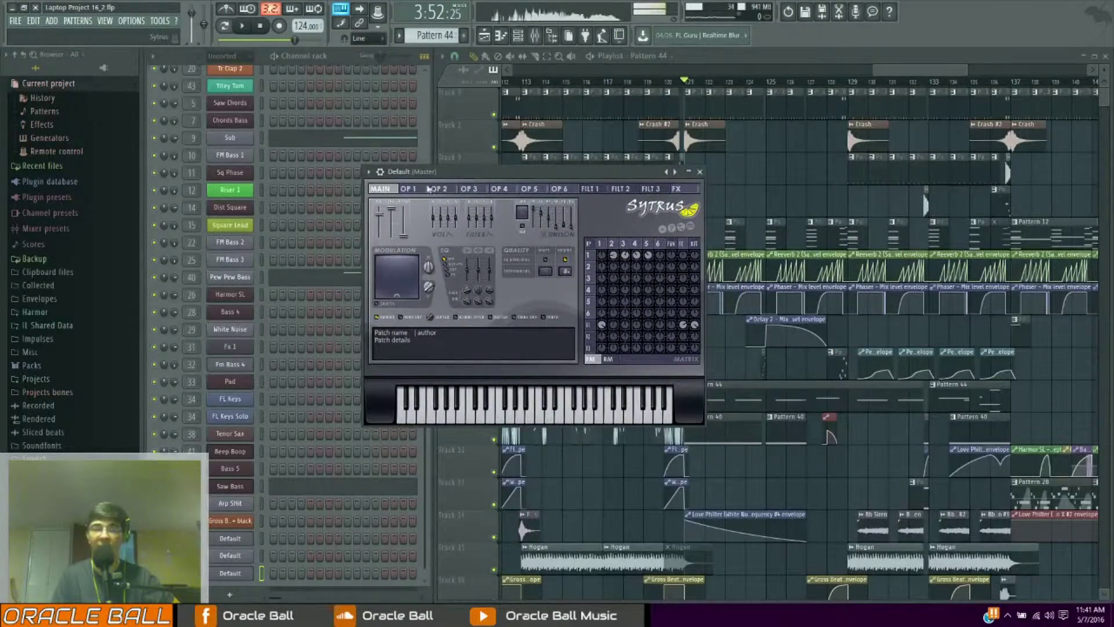
drag(409, 169, 441, 187)
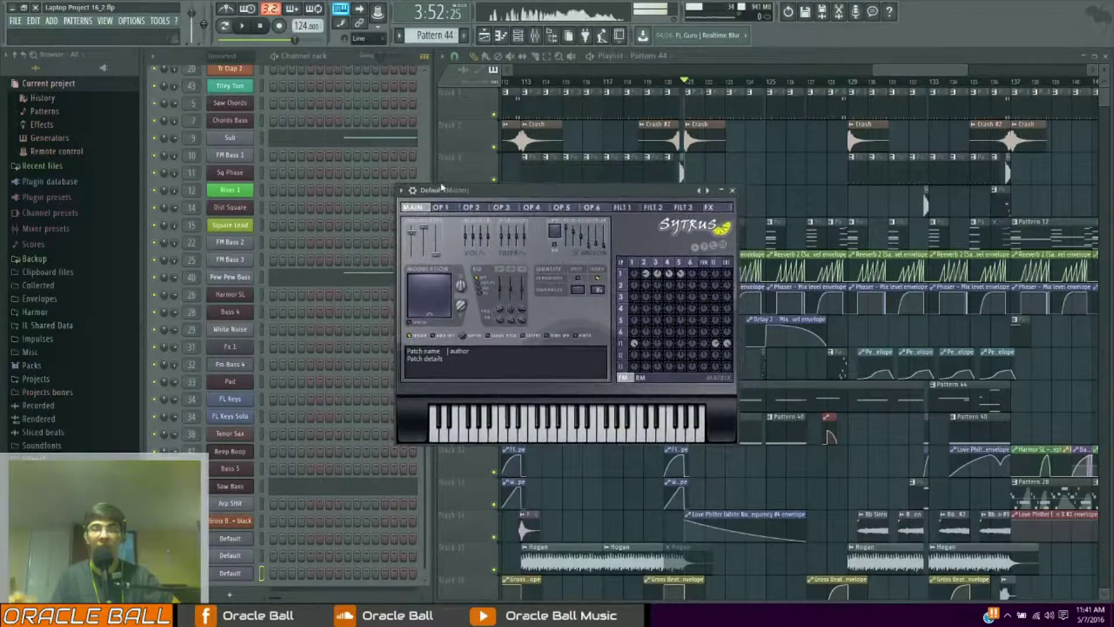